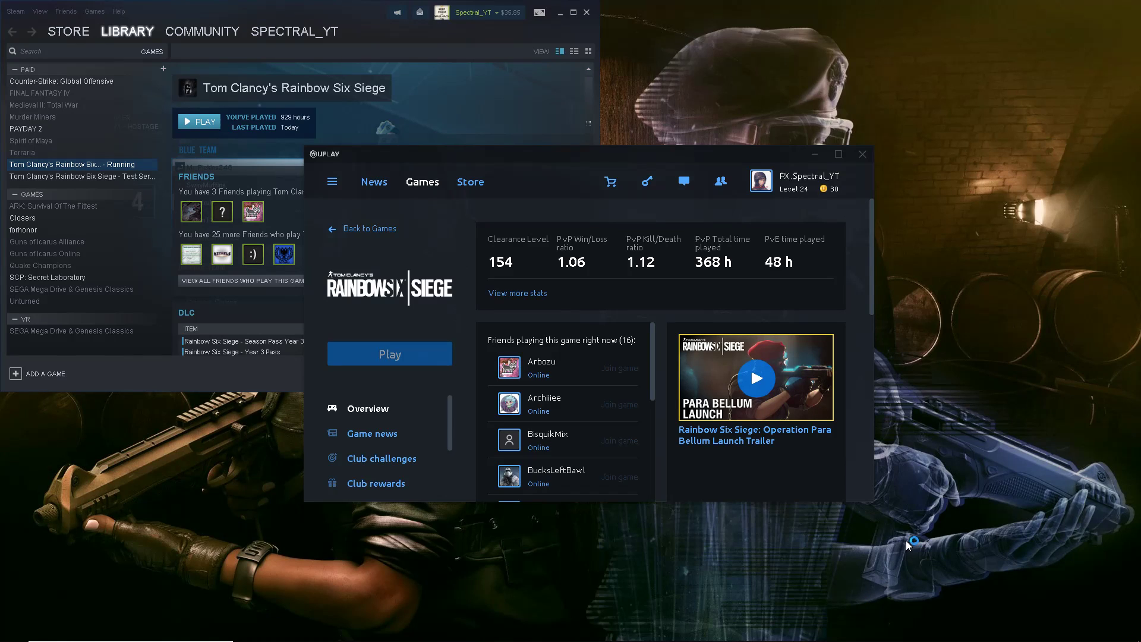
# Drag windows around the desktop to rearrange them
pyautogui.moveTo(884, 112); pyautogui.dragTo(1103, 9)
pyautogui.moveTo(868, 2); pyautogui.dragTo(968, 5)
pyautogui.moveTo(843, 5); pyautogui.dragTo(1046, 171)
pyautogui.moveTo(724, 553); pyautogui.dragTo(1004, 430)
# In a new Chrome window, search 'mic tester' and open the Online Mic Test result
pyautogui.rightClick(277, 630)
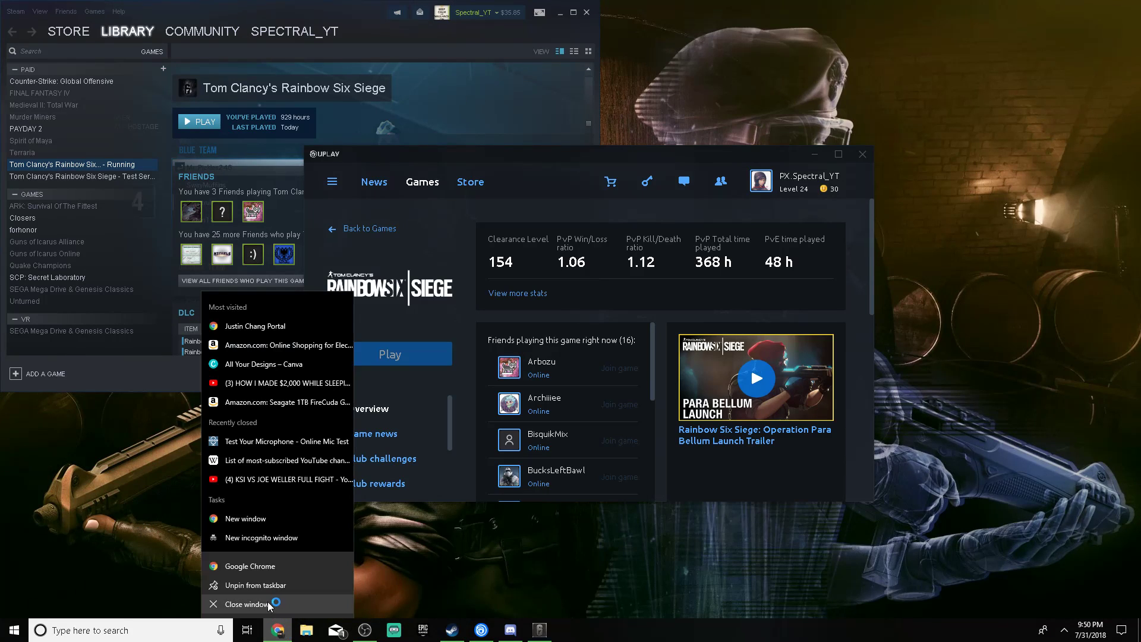
pyautogui.click(267, 568)
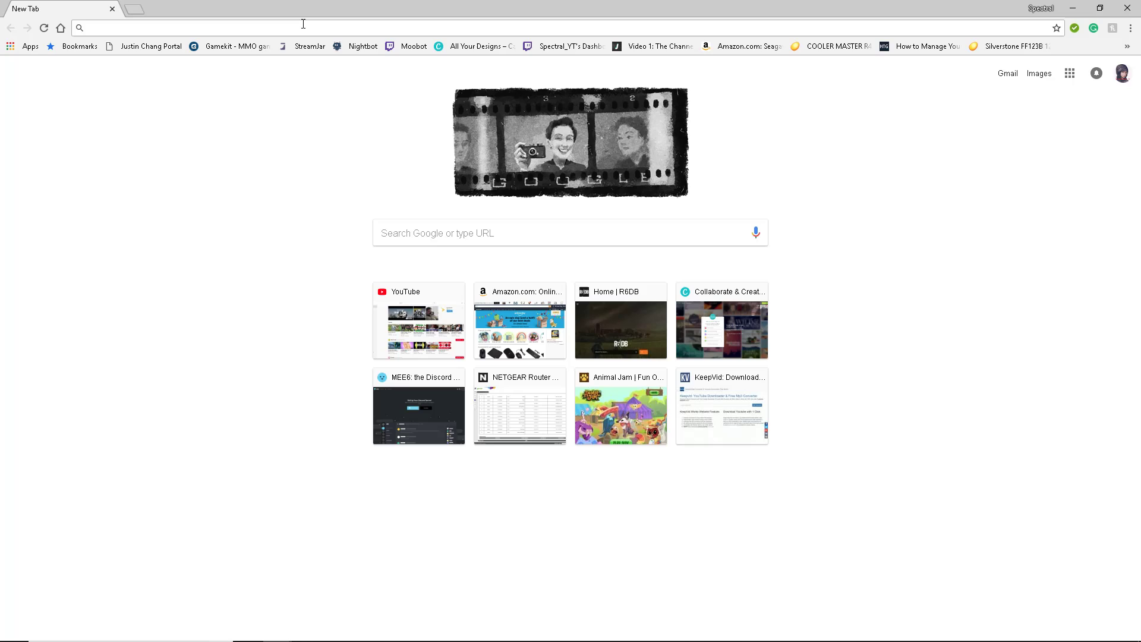
pyautogui.write('mic teste')
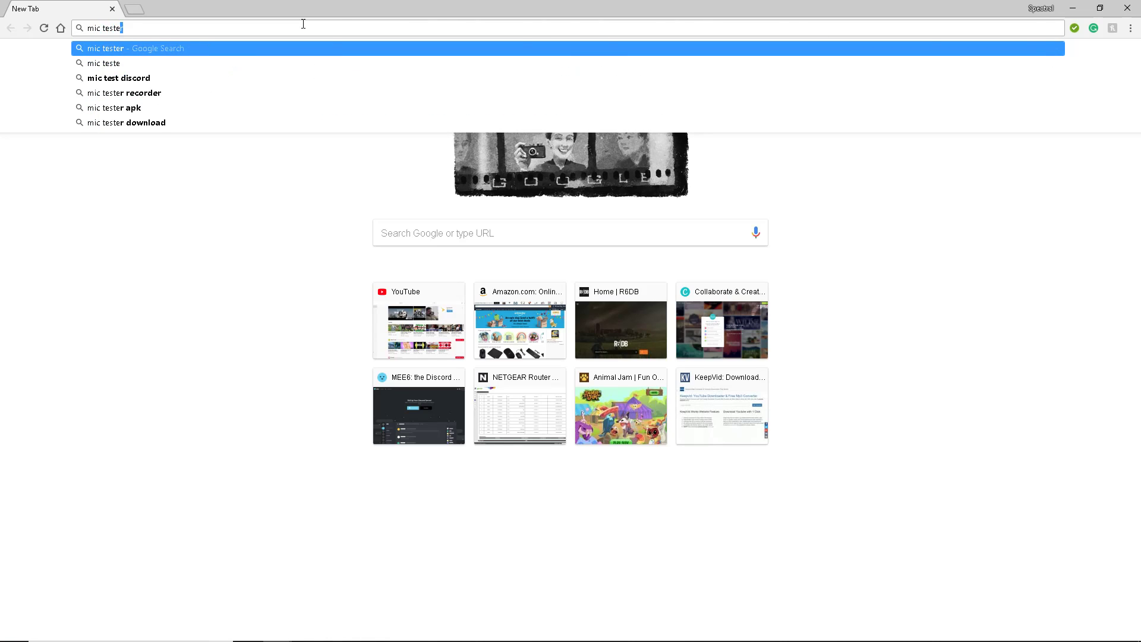
pyautogui.press('Return')
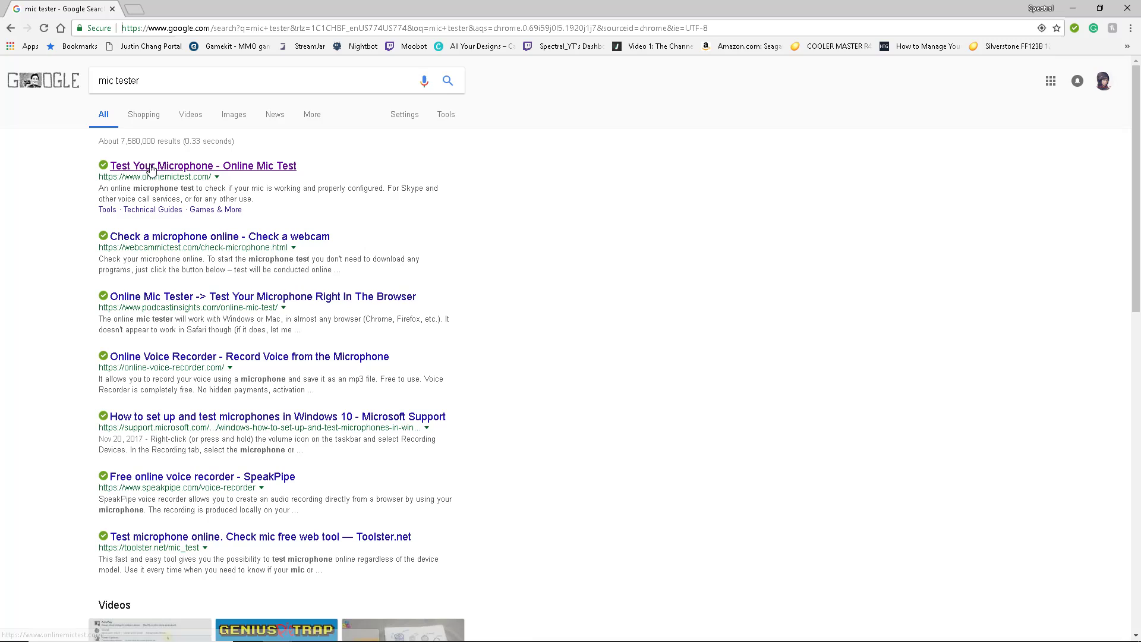
pyautogui.rightClick(213, 166)
pyautogui.click(207, 169)
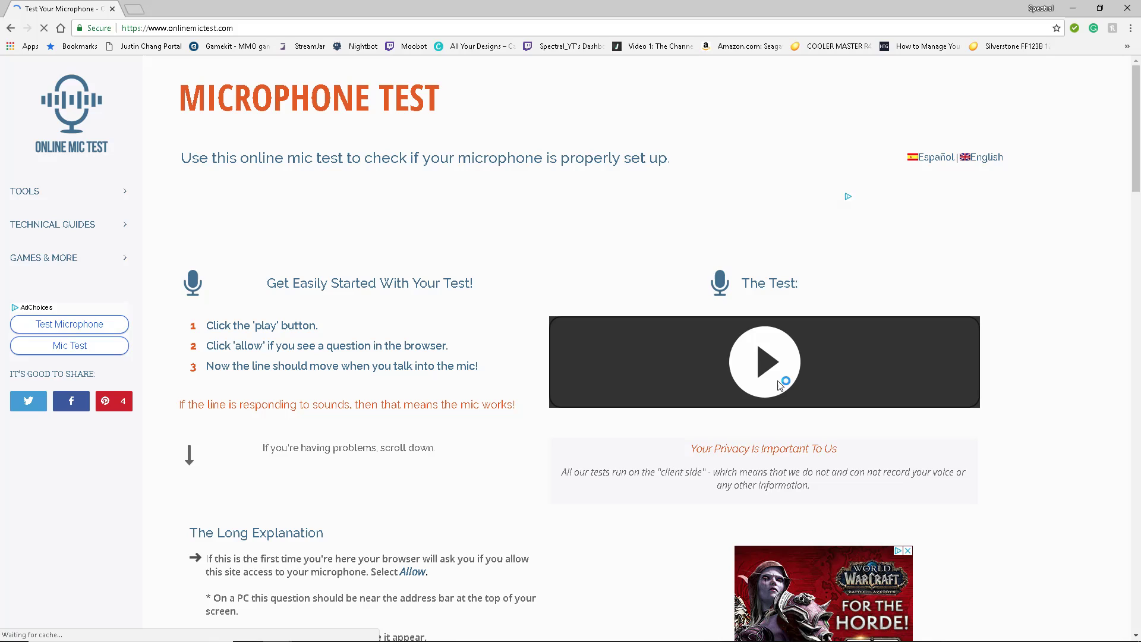
# Start the Online Mic Test so its line reacts to the microphone
pyautogui.click(780, 367)
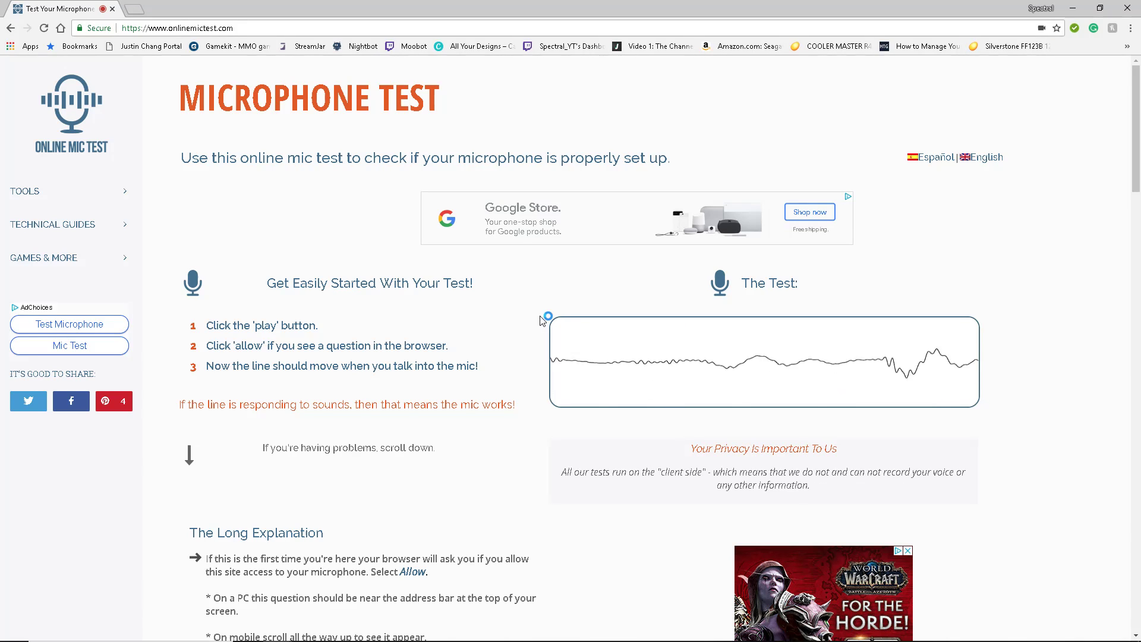
# Close the mic test browser and bring up the tray speaker's sound options menu
pyautogui.click(113, 10)
pyautogui.moveTo(1074, 639)
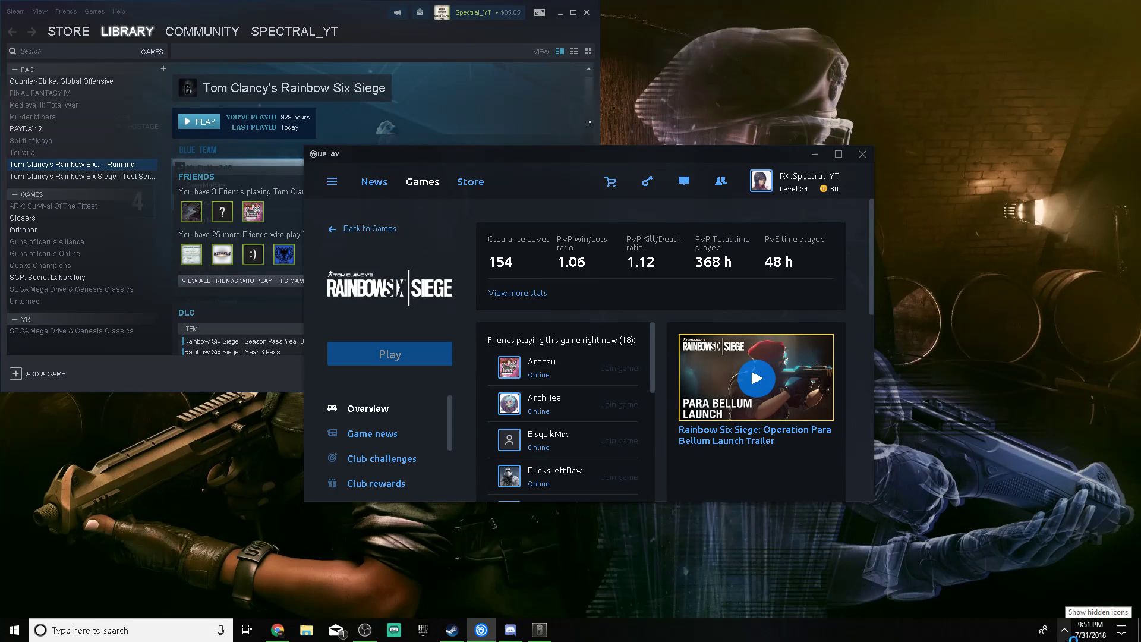
pyautogui.click(1069, 638)
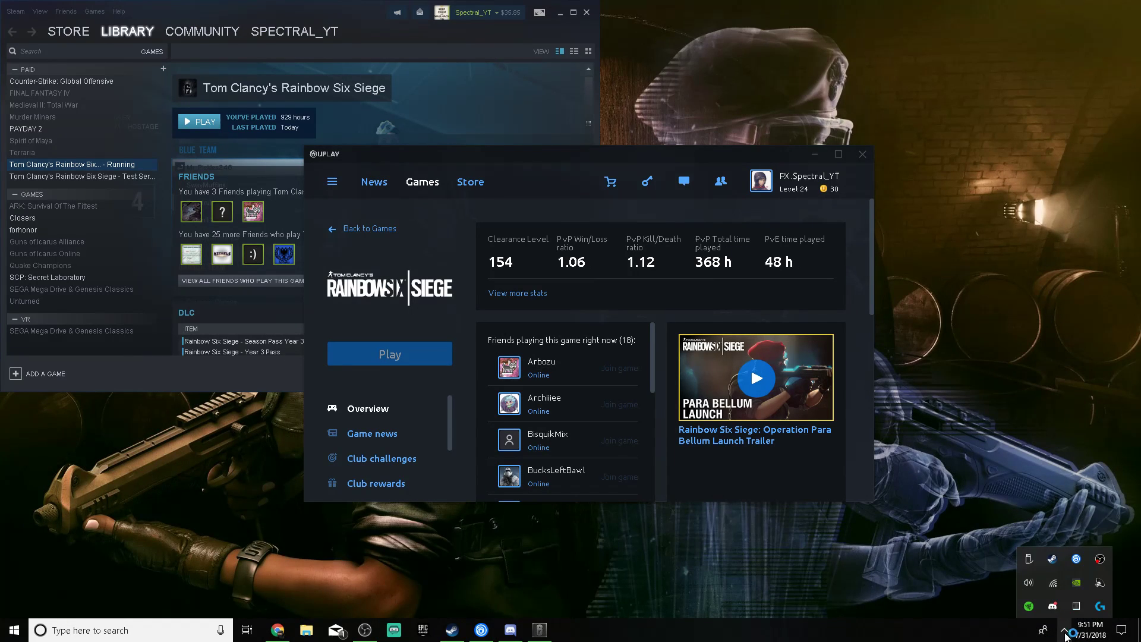
pyautogui.rightClick(1032, 584)
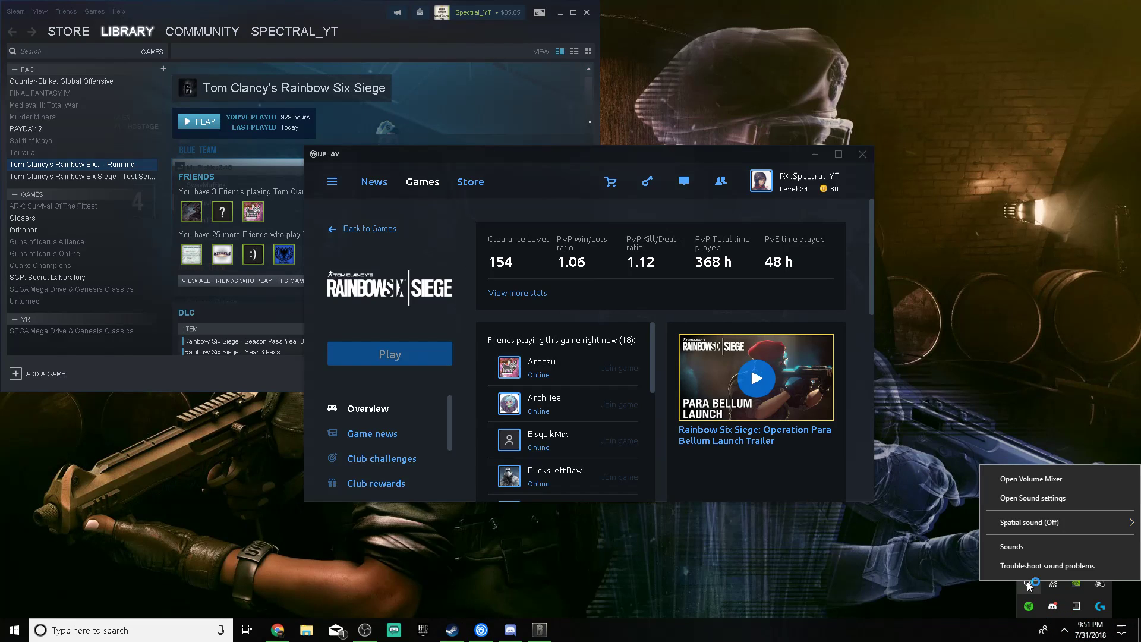
pyautogui.press('Escape')
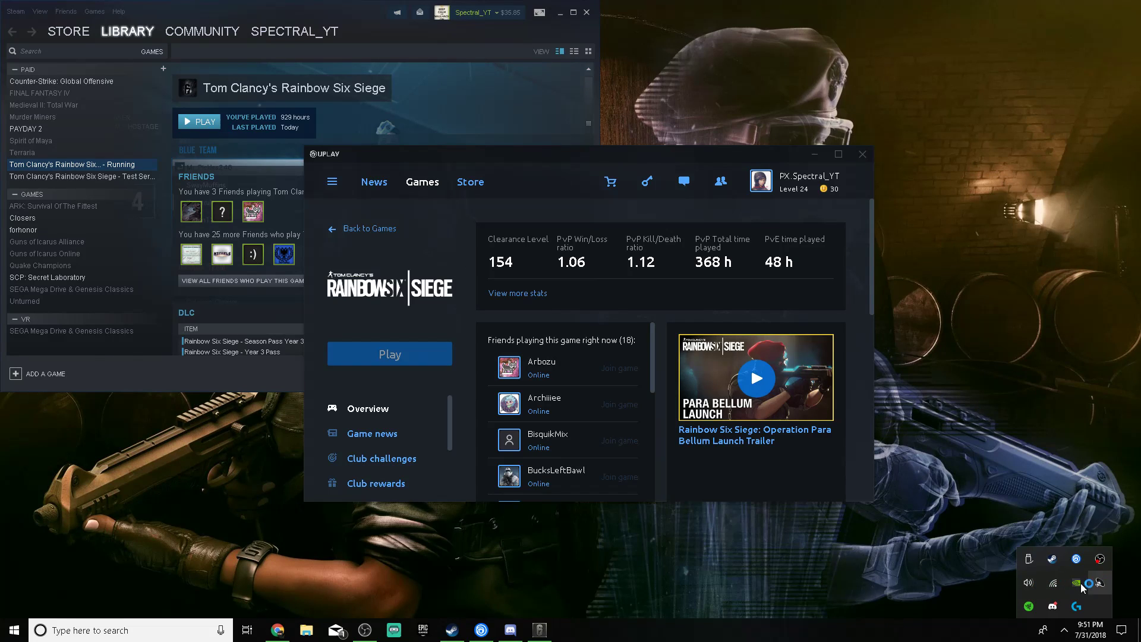
pyautogui.rightClick(1035, 585)
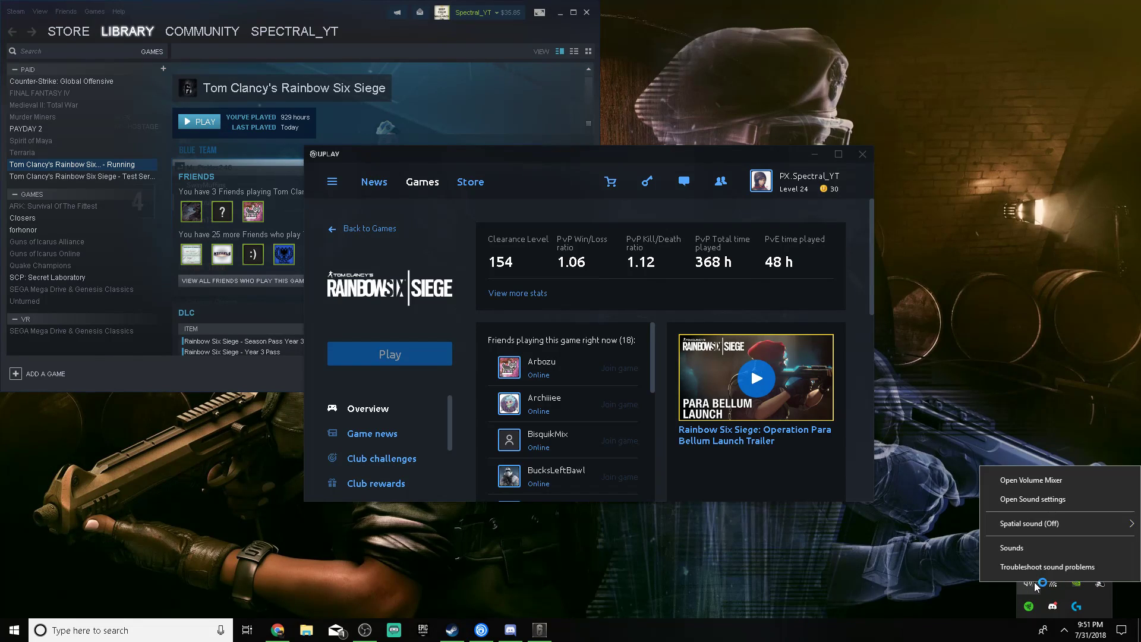
# Open the Sound control panel and show its Recording devices list
pyautogui.click(1029, 551)
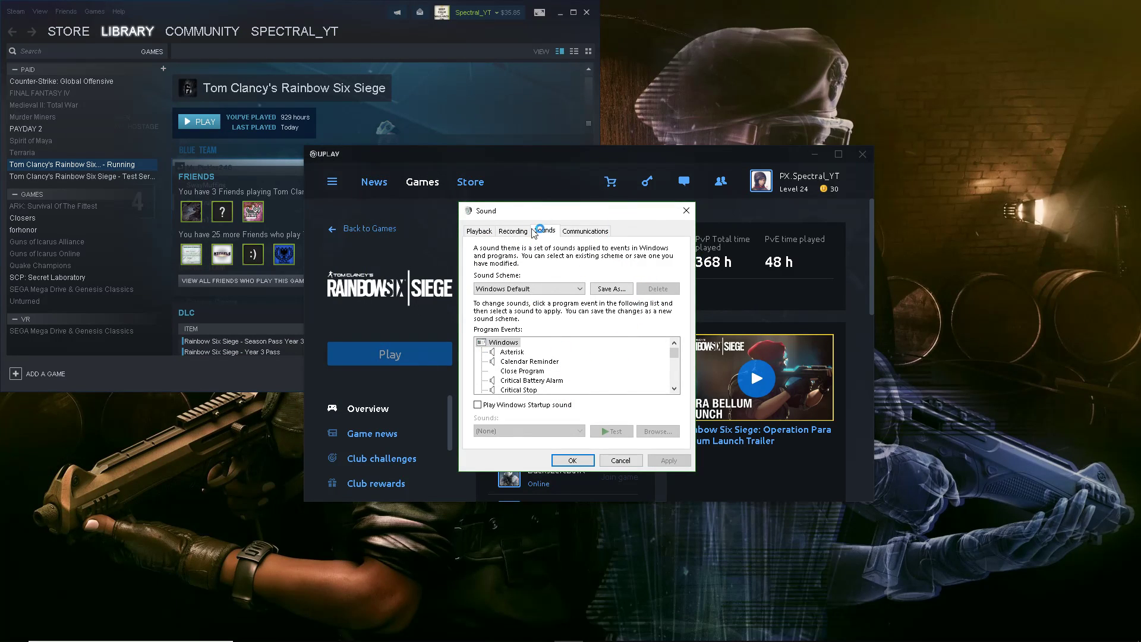
pyautogui.click(479, 232)
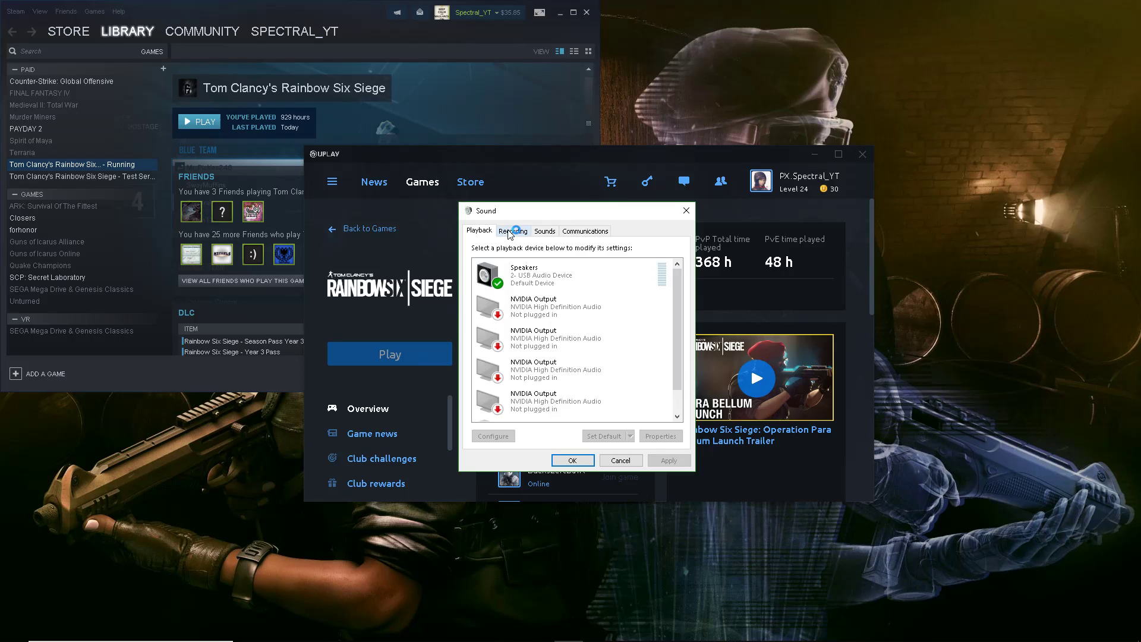
pyautogui.click(513, 231)
pyautogui.click(586, 231)
pyautogui.click(545, 231)
pyautogui.click(525, 231)
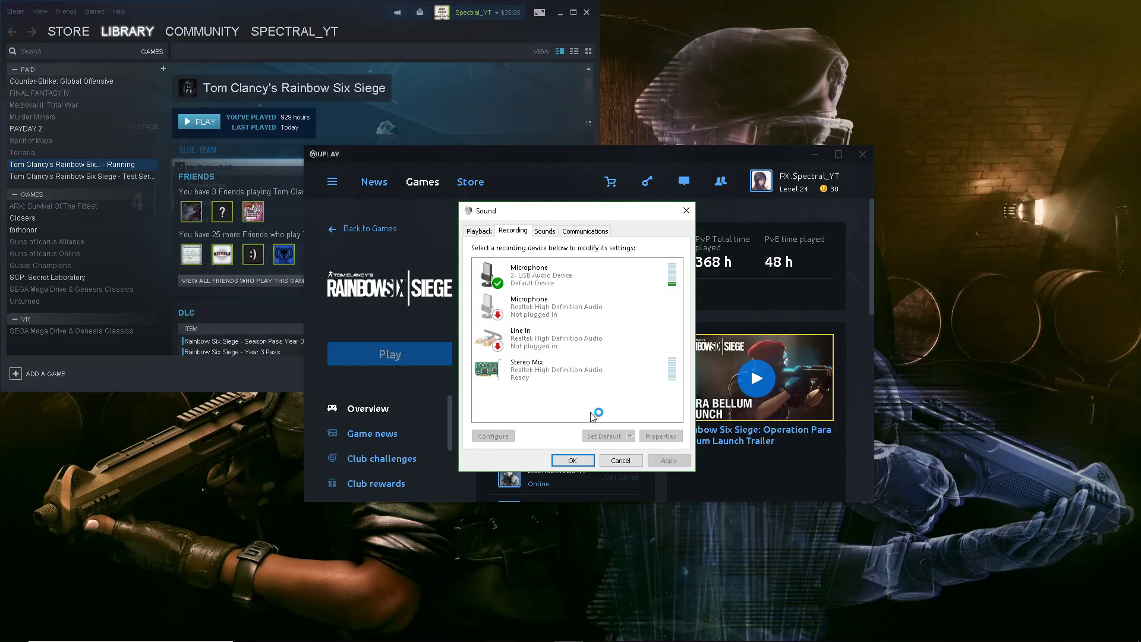
# Set Stereo Mix to 'Don't use this device (disable)', apply, and close its properties
pyautogui.click(571, 370)
pyautogui.click(661, 436)
pyautogui.click(630, 480)
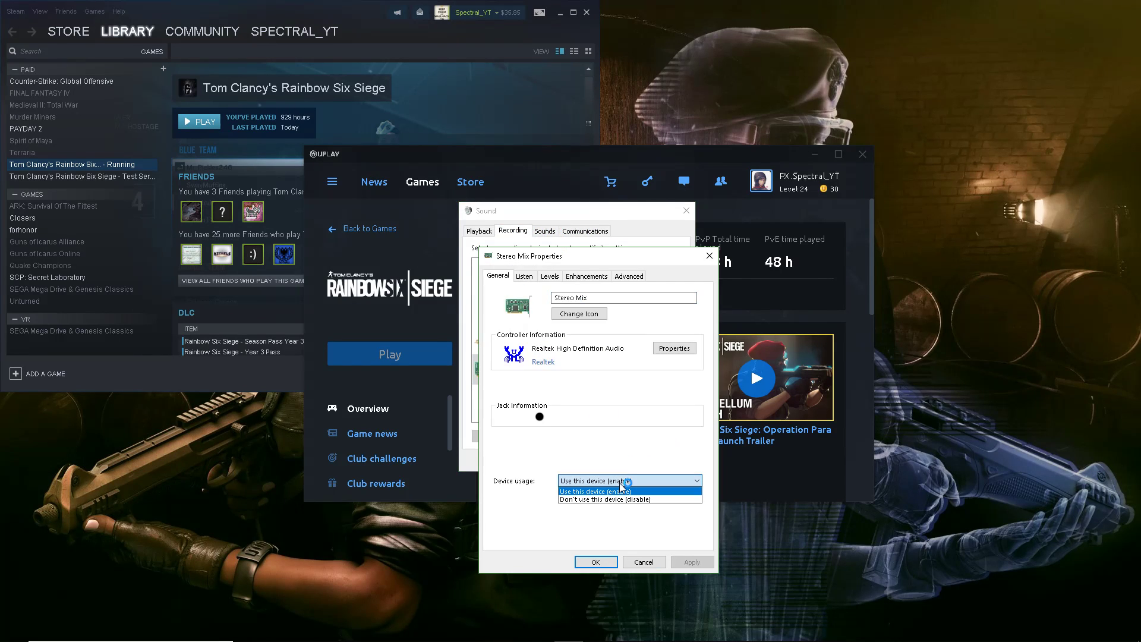
pyautogui.click(624, 498)
pyautogui.click(678, 562)
pyautogui.click(595, 562)
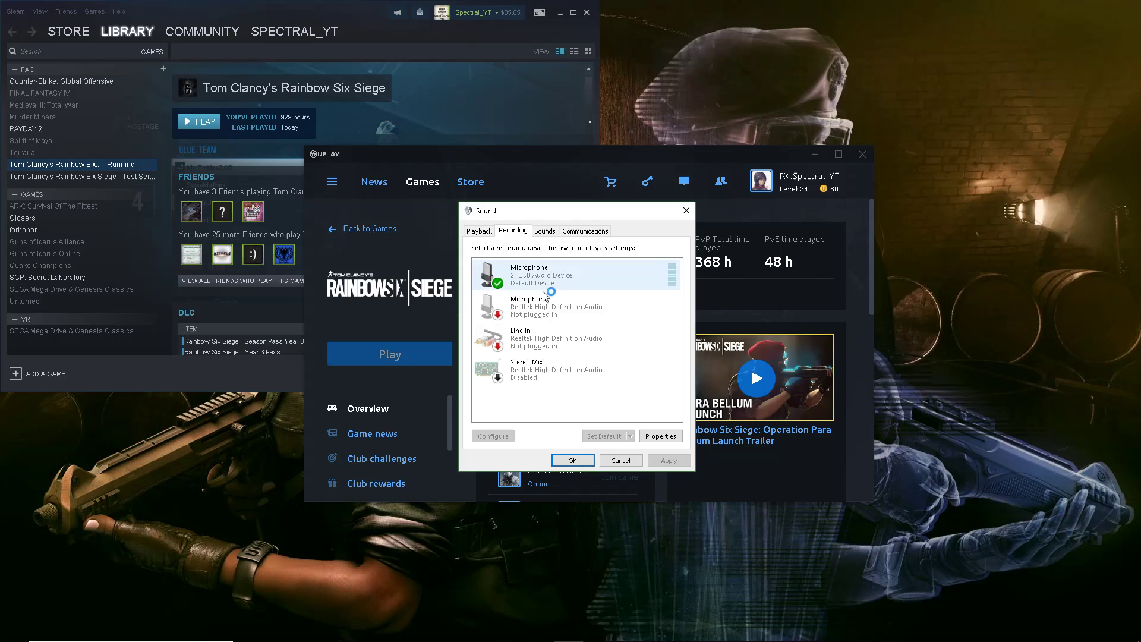
# Set Stereo Mix back to 'Use this device (enable)', apply, and close the Sound window
pyautogui.click(502, 382)
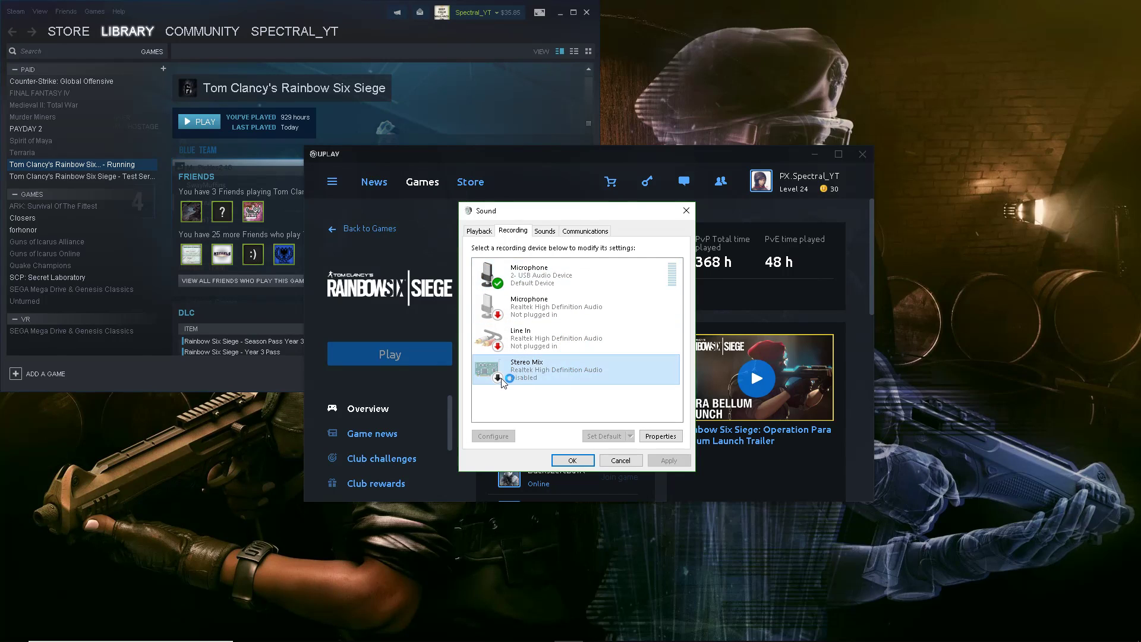
pyautogui.click(660, 437)
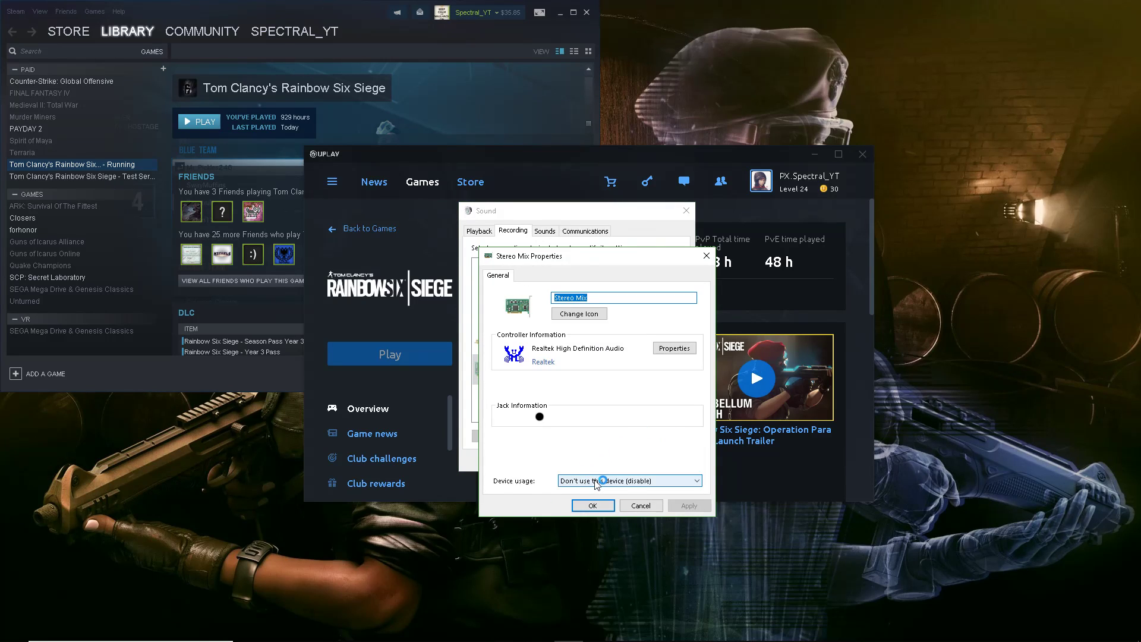
pyautogui.click(597, 482)
pyautogui.click(611, 492)
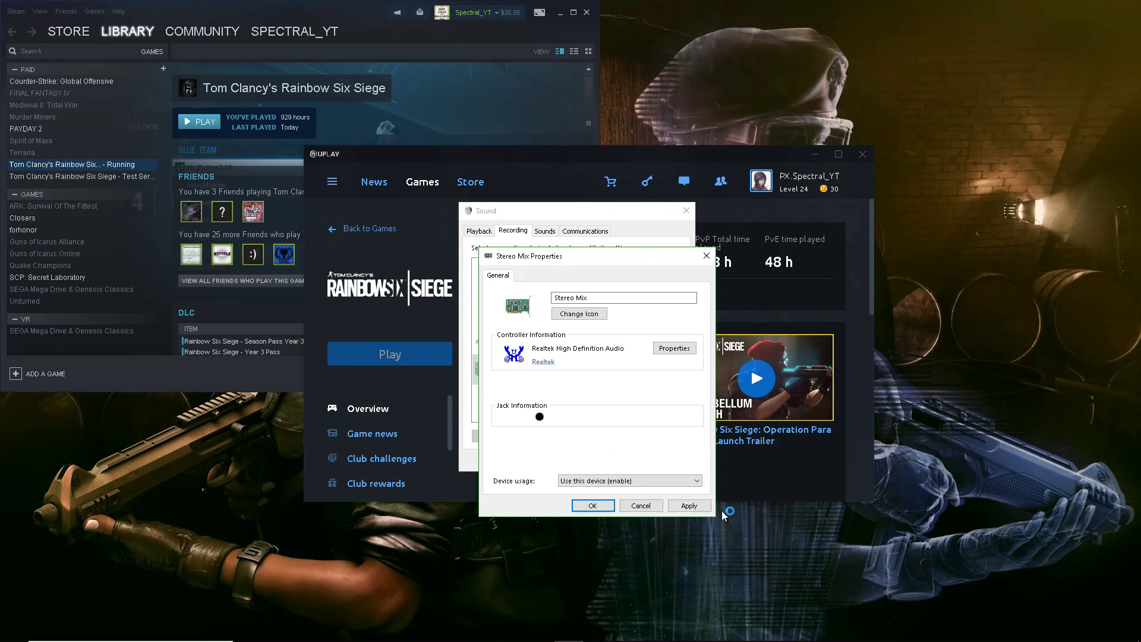
pyautogui.click(689, 506)
pyautogui.click(593, 506)
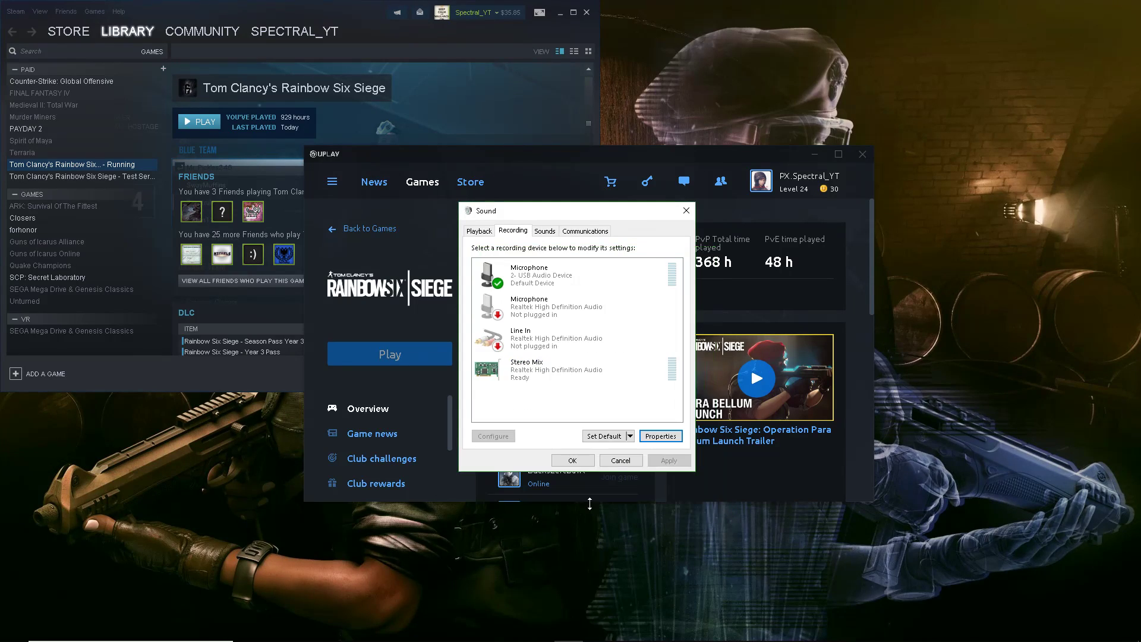
pyautogui.click(588, 462)
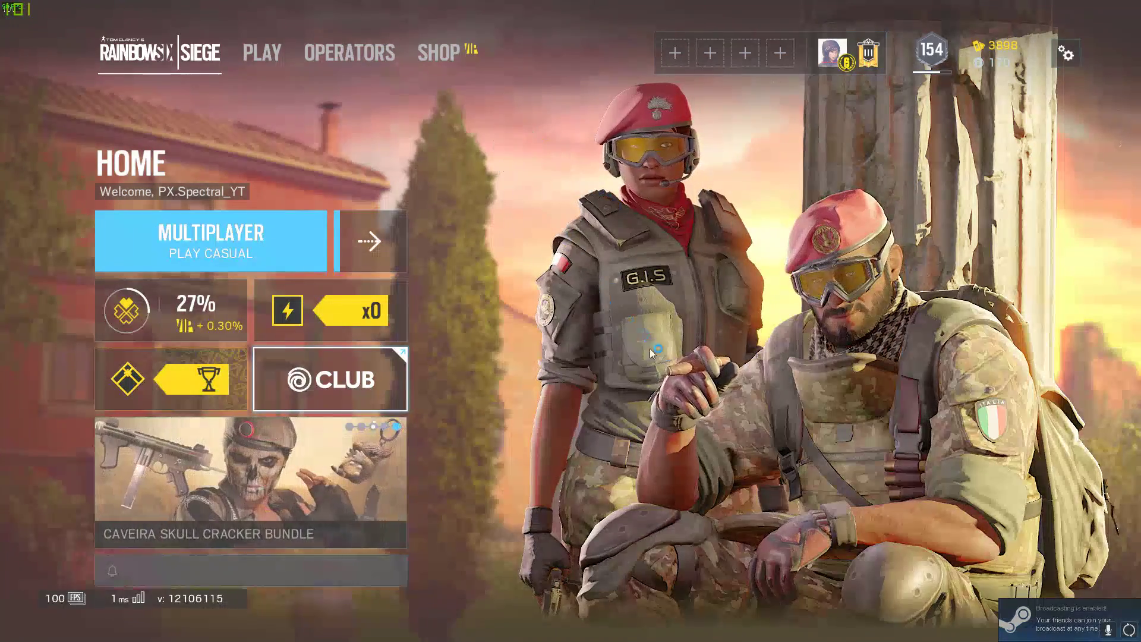
# Open Options from the gear menu and scroll the Audio tab to voice chat settings
pyautogui.click(1067, 55)
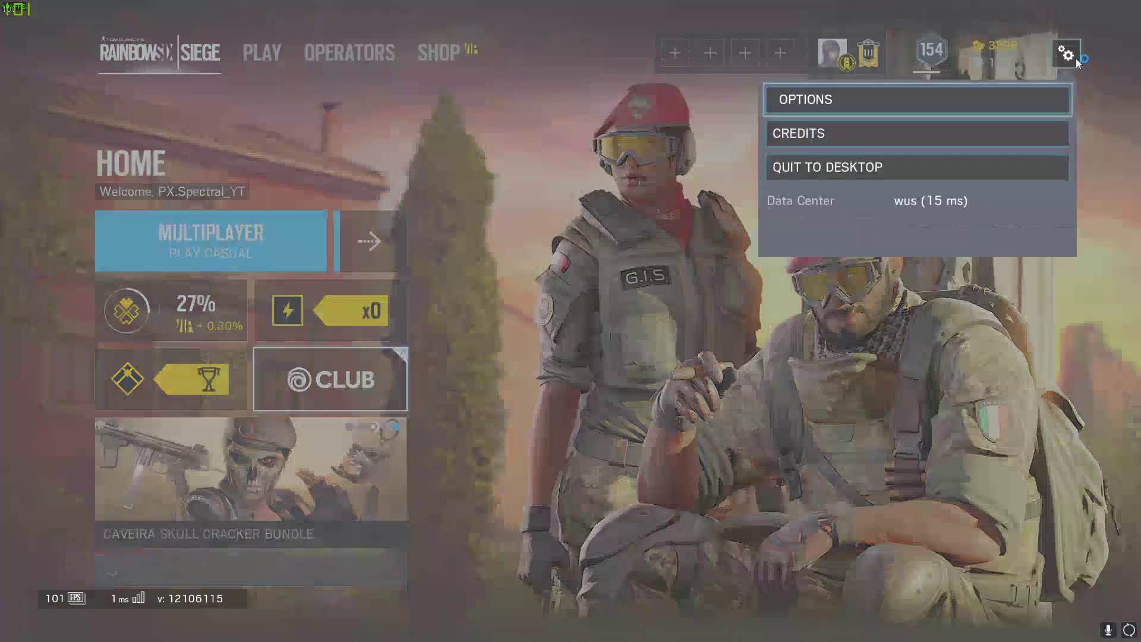
pyautogui.click(1009, 102)
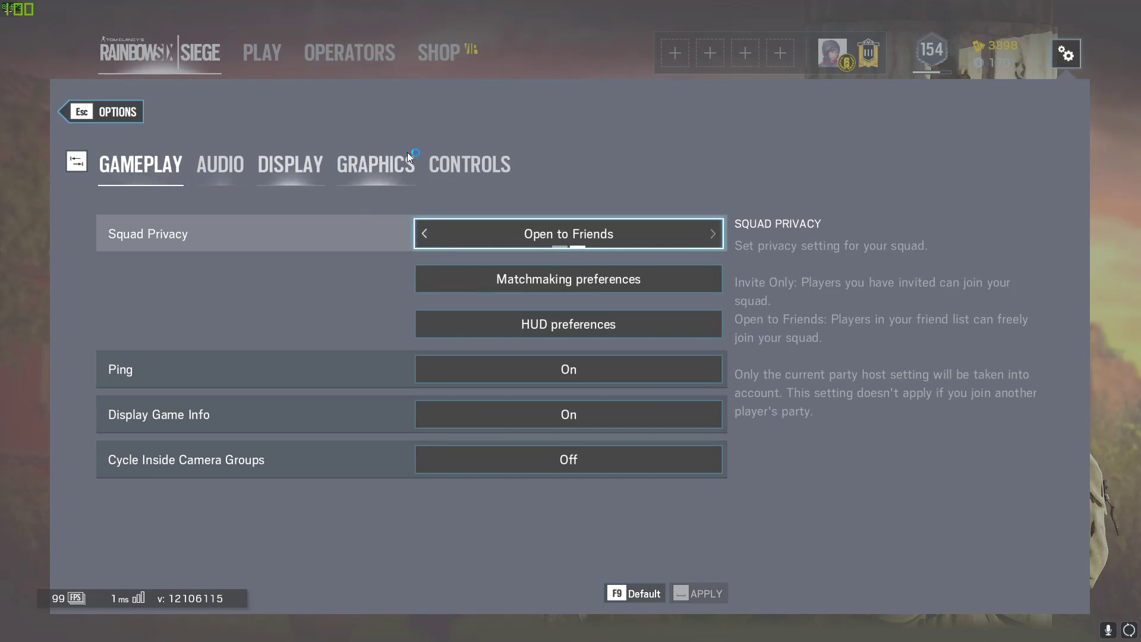
pyautogui.click(229, 162)
pyautogui.scroll(-4, 296, 326)
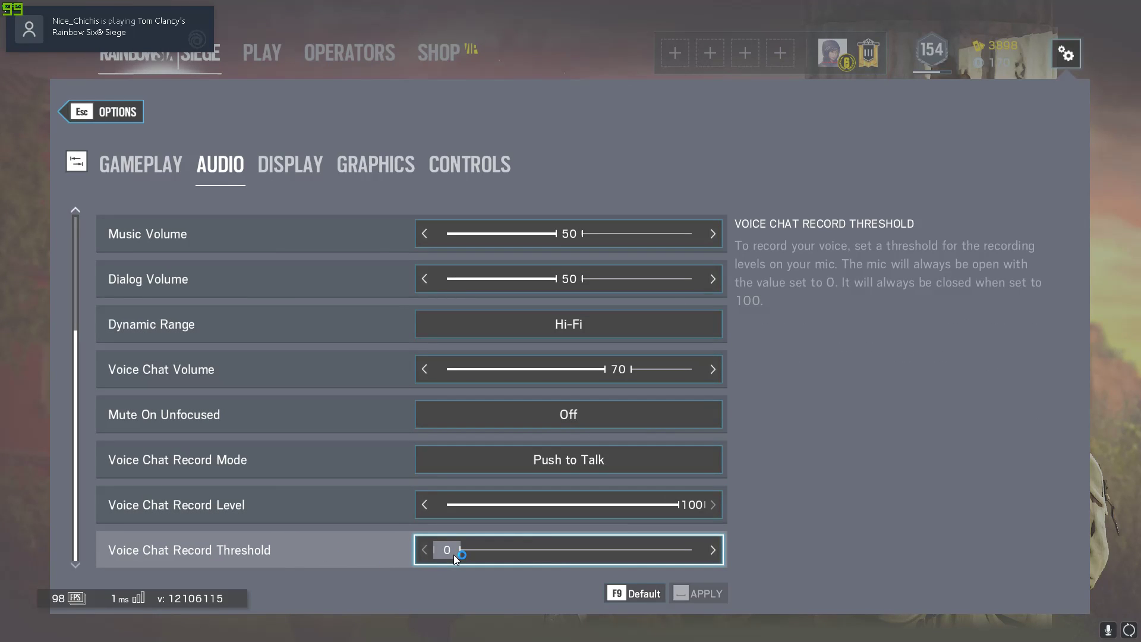
# Raise Voice Chat Record Threshold to 100, apply, and exit Options
pyautogui.moveTo(457, 559); pyautogui.dragTo(402, 579)
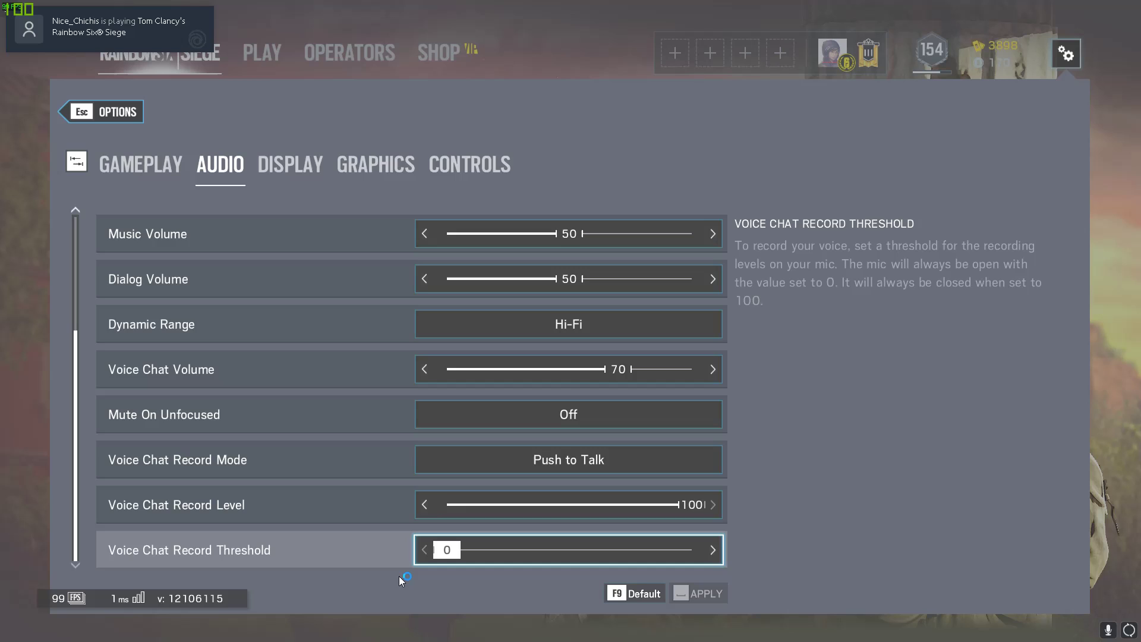
pyautogui.moveTo(455, 555); pyautogui.dragTo(749, 554)
pyautogui.click(726, 591)
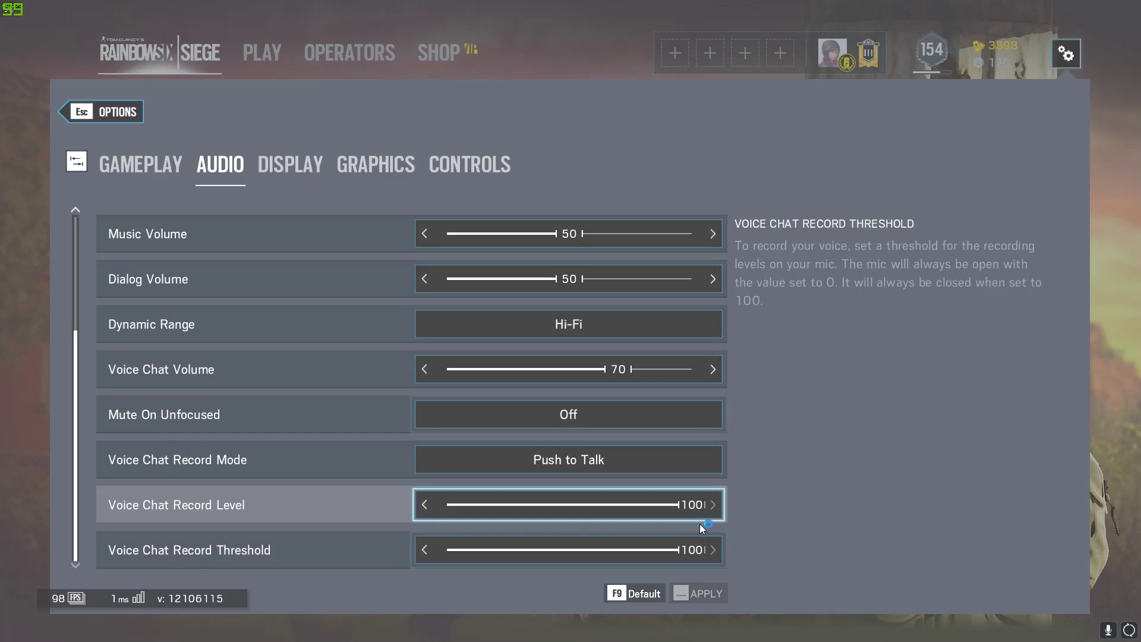
pyautogui.press('Escape')
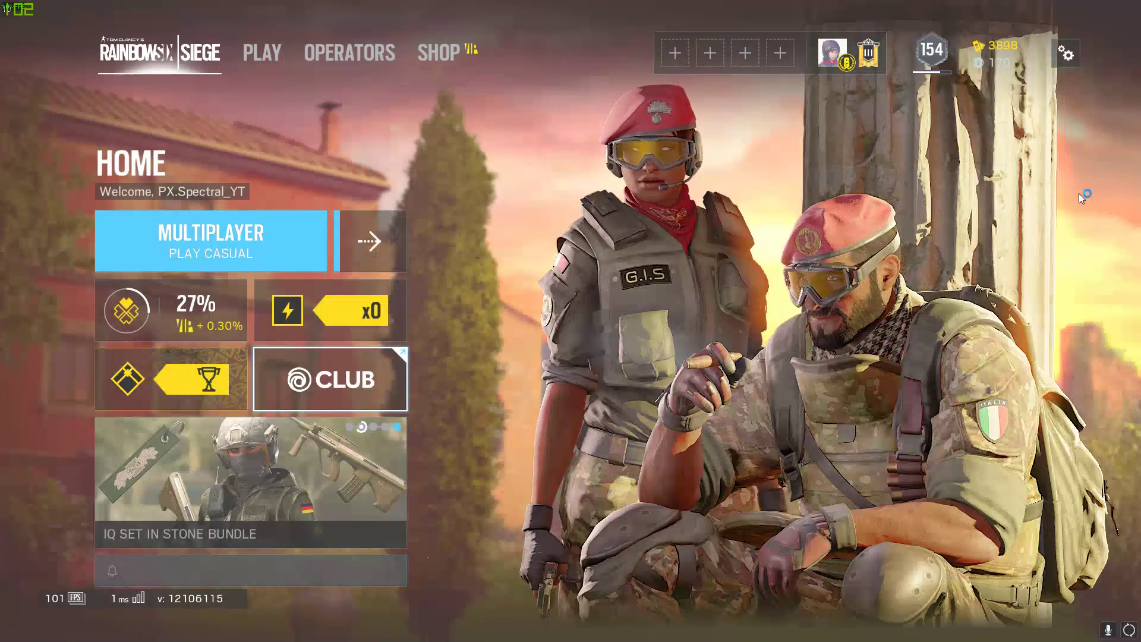
# Return to the Audio options and drag Voice Chat Record Threshold down to 0
pyautogui.click(1065, 54)
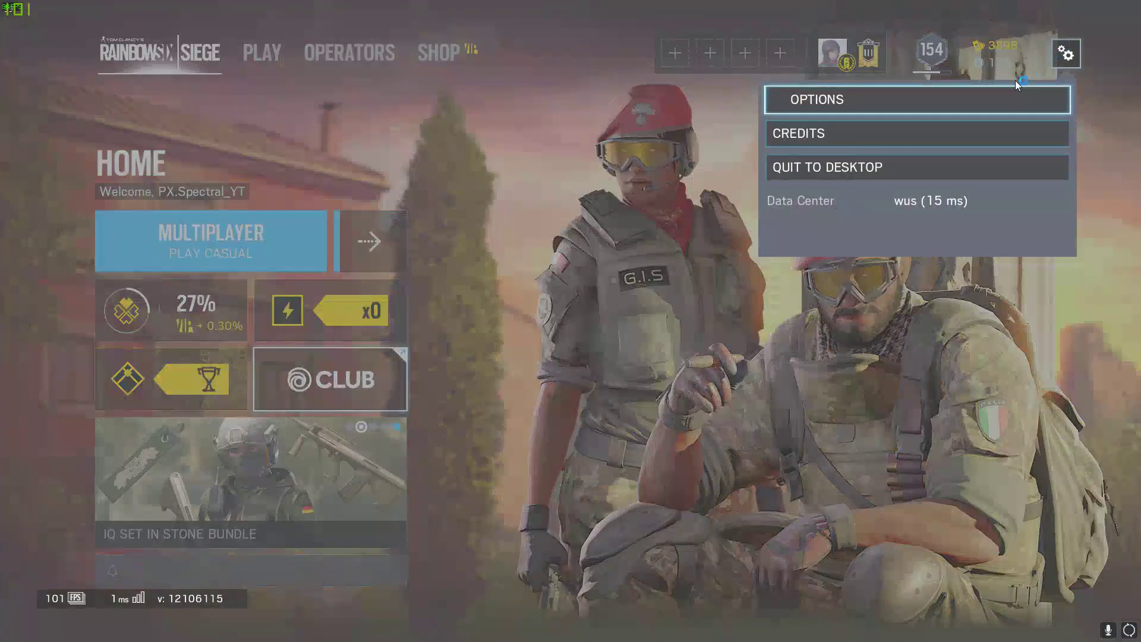
pyautogui.click(1013, 89)
pyautogui.click(467, 163)
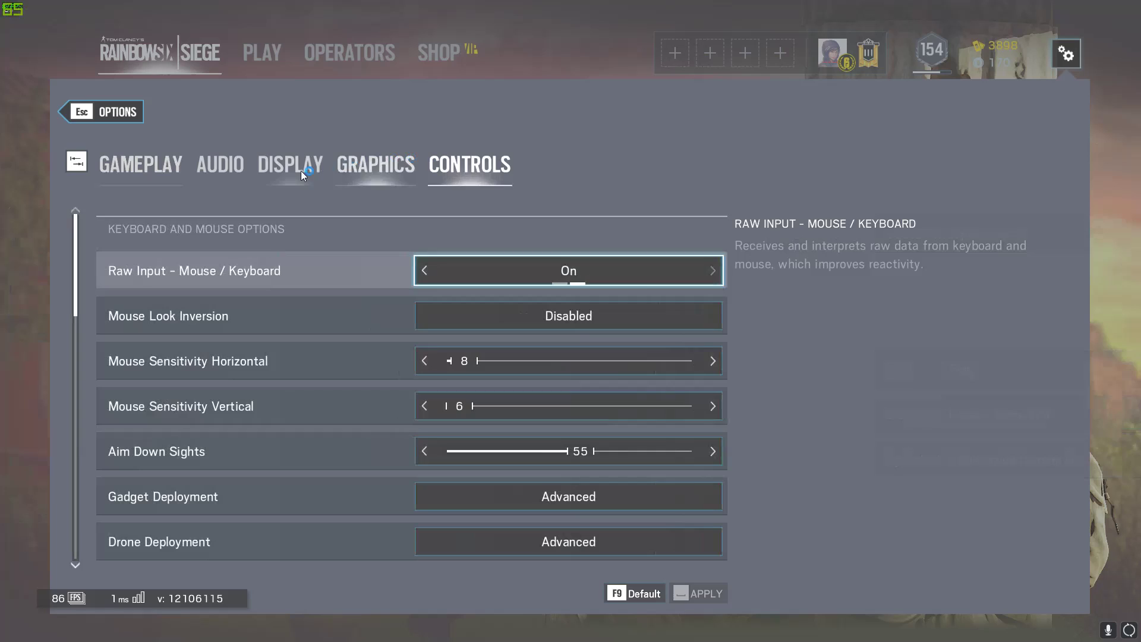
pyautogui.click(233, 160)
pyautogui.scroll(-4, 441, 356)
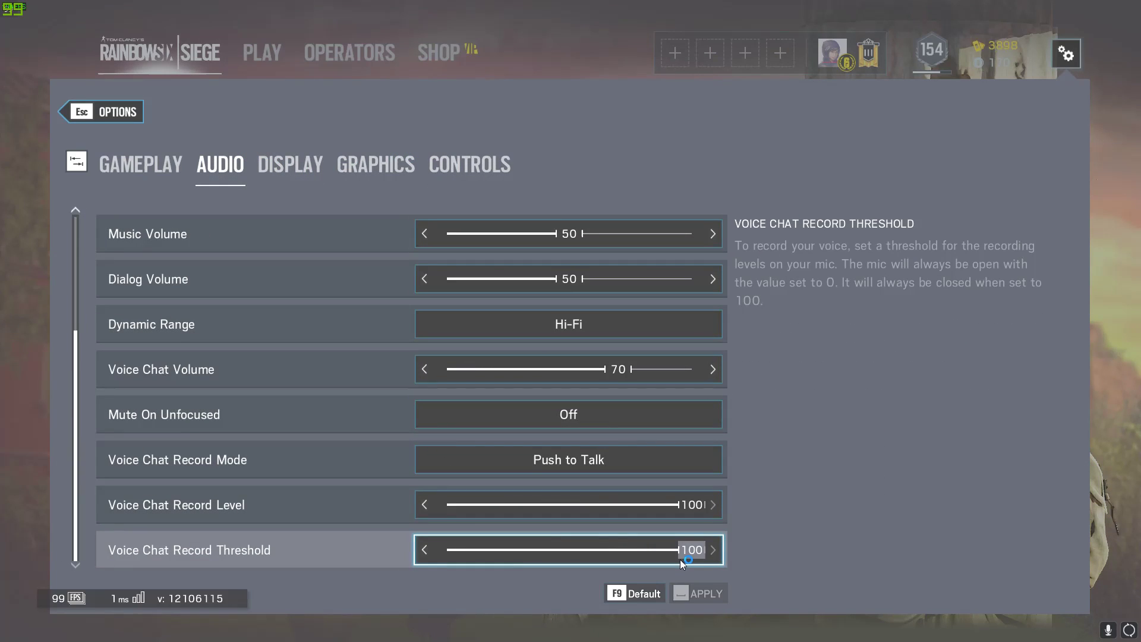
pyautogui.moveTo(684, 551); pyautogui.dragTo(443, 551)
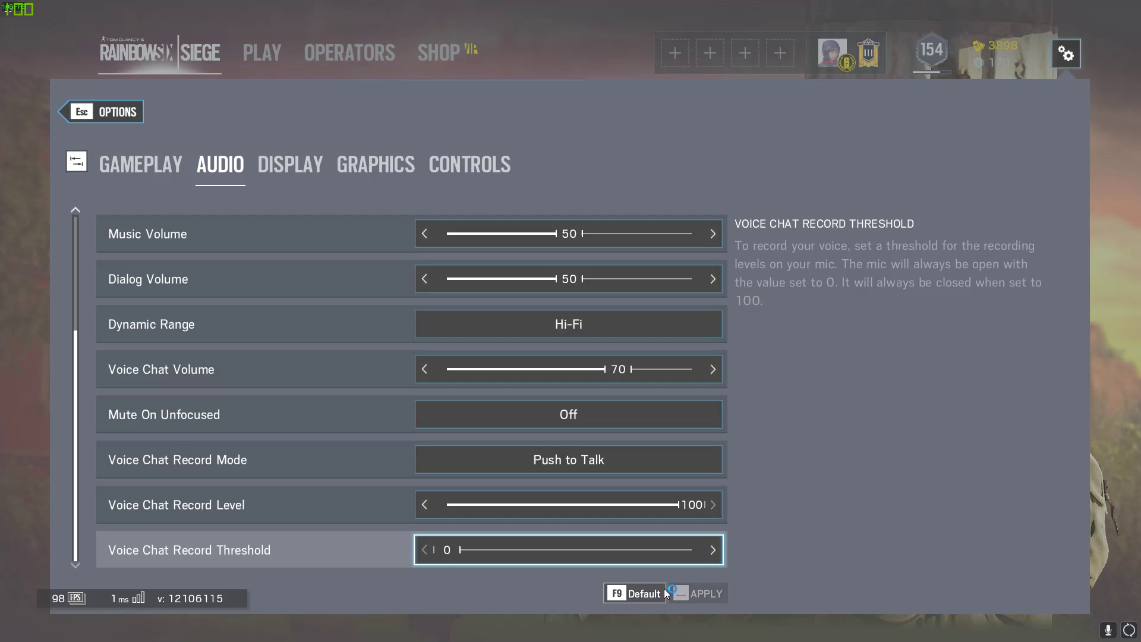
pyautogui.moveTo(446, 556); pyautogui.dragTo(396, 559)
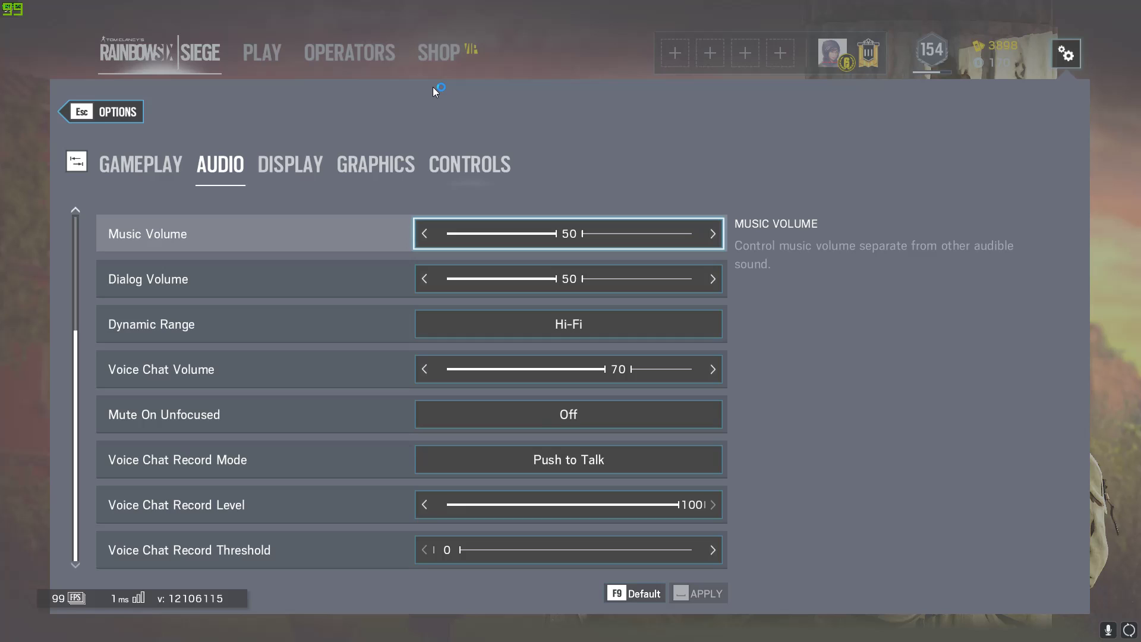
pyautogui.click(283, 178)
pyautogui.click(342, 158)
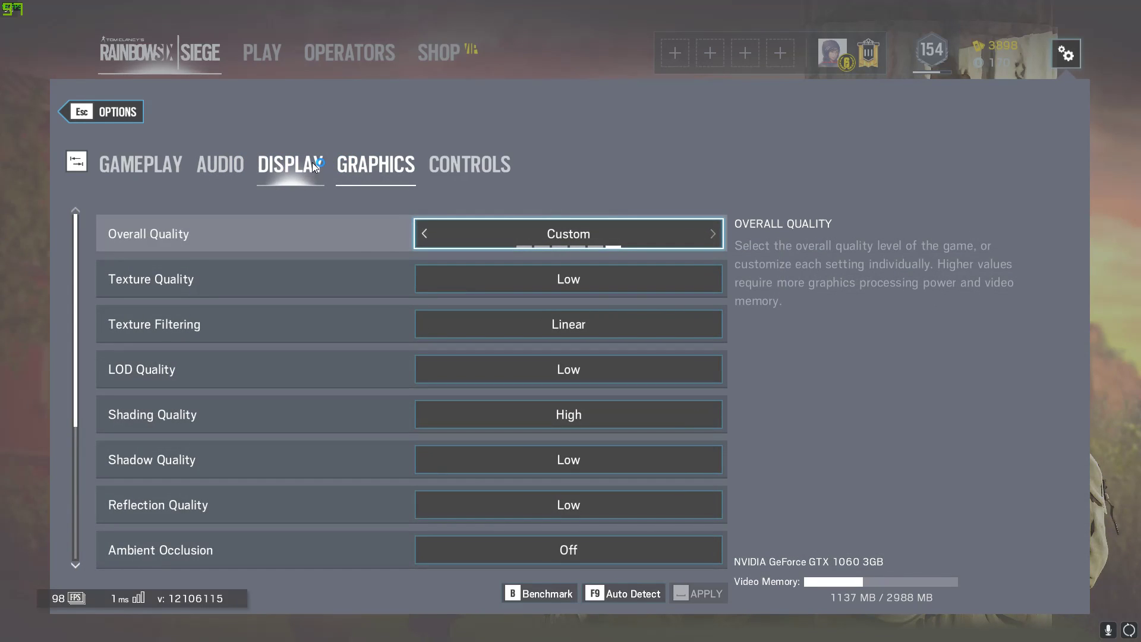
pyautogui.click(312, 162)
pyautogui.click(218, 165)
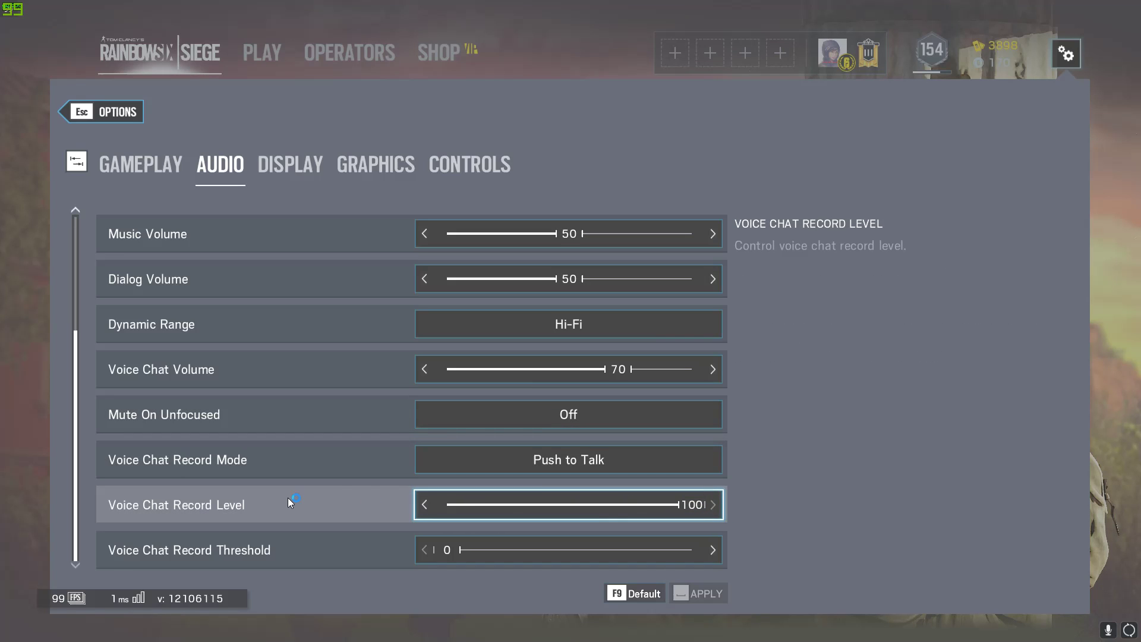
# Push Voice Chat Record Level to 100, leaving Voice Chat Volume at 70
pyautogui.moveTo(654, 504); pyautogui.dragTo(695, 518)
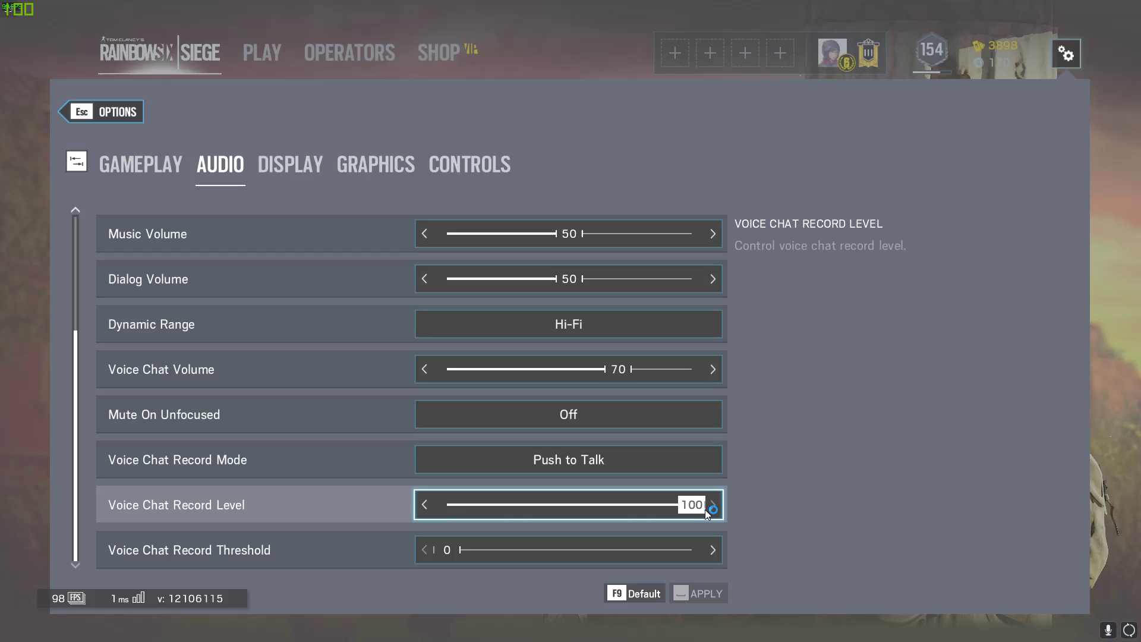
pyautogui.moveTo(618, 369); pyautogui.dragTo(574, 397)
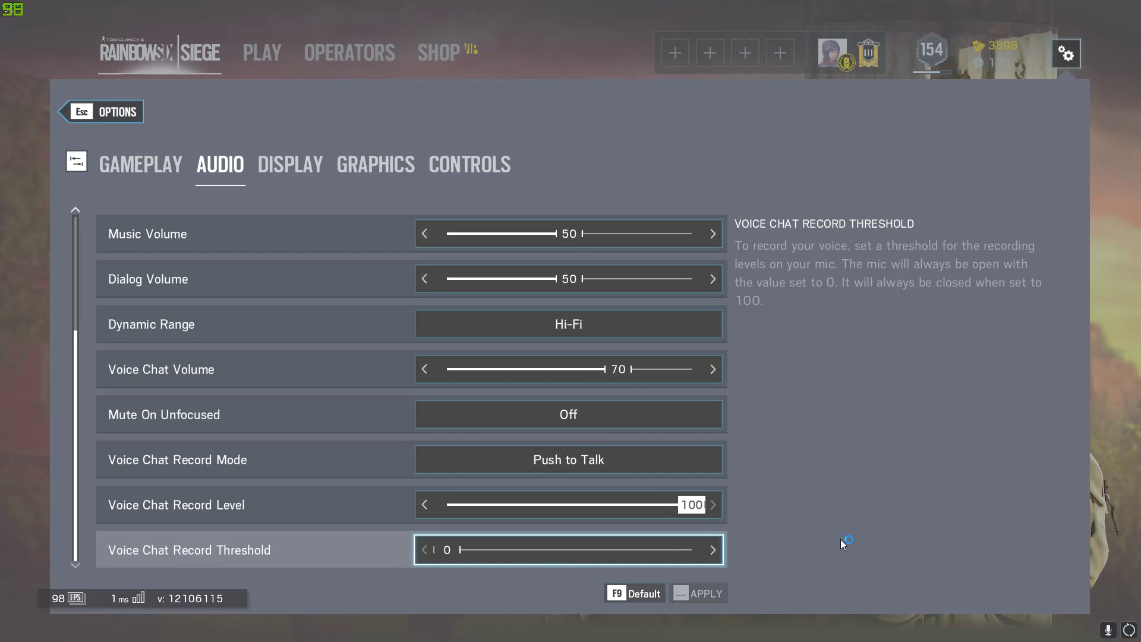
pyautogui.click(695, 504)
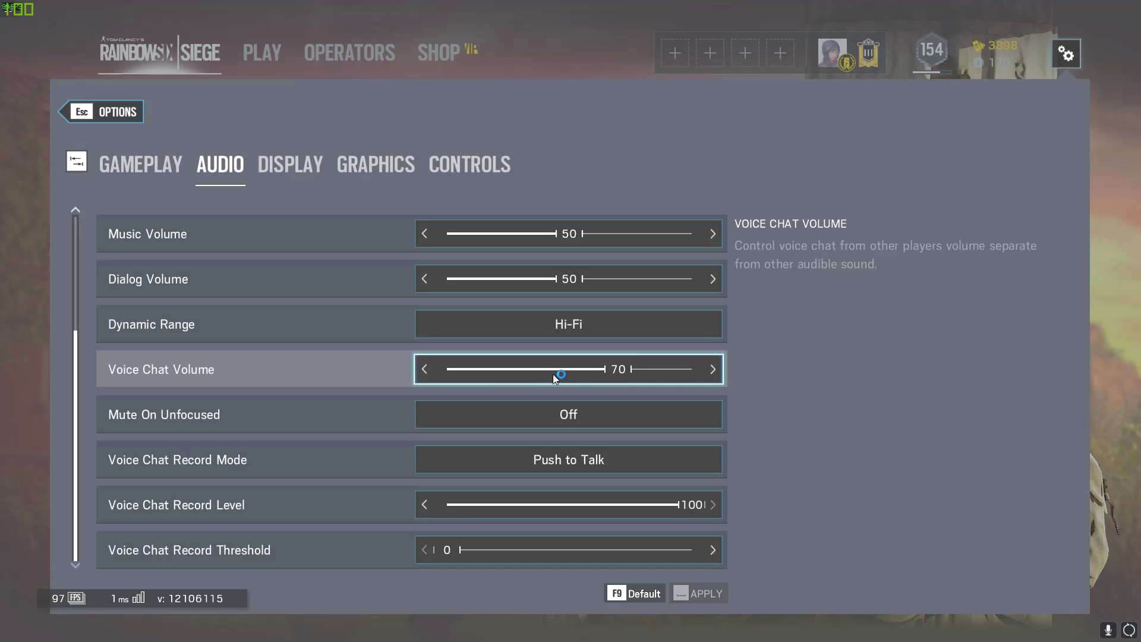
# Raise Voice Chat Volume to 80 and close Options back to Home
pyautogui.moveTo(615, 370); pyautogui.dragTo(637, 374)
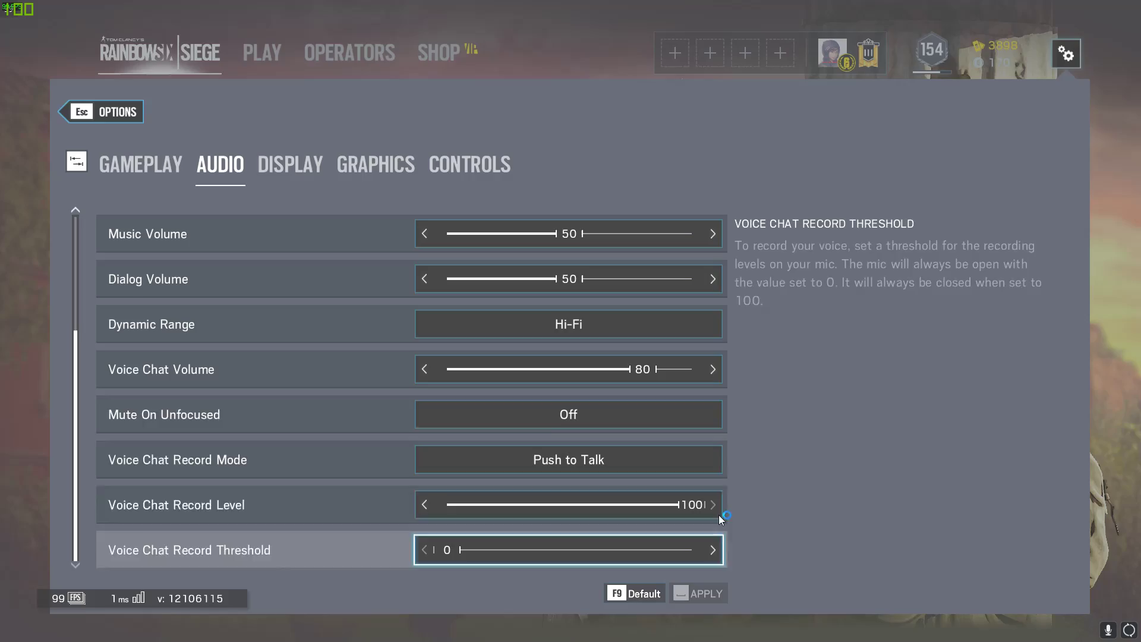
pyautogui.press('Escape')
pyautogui.press('Escape')
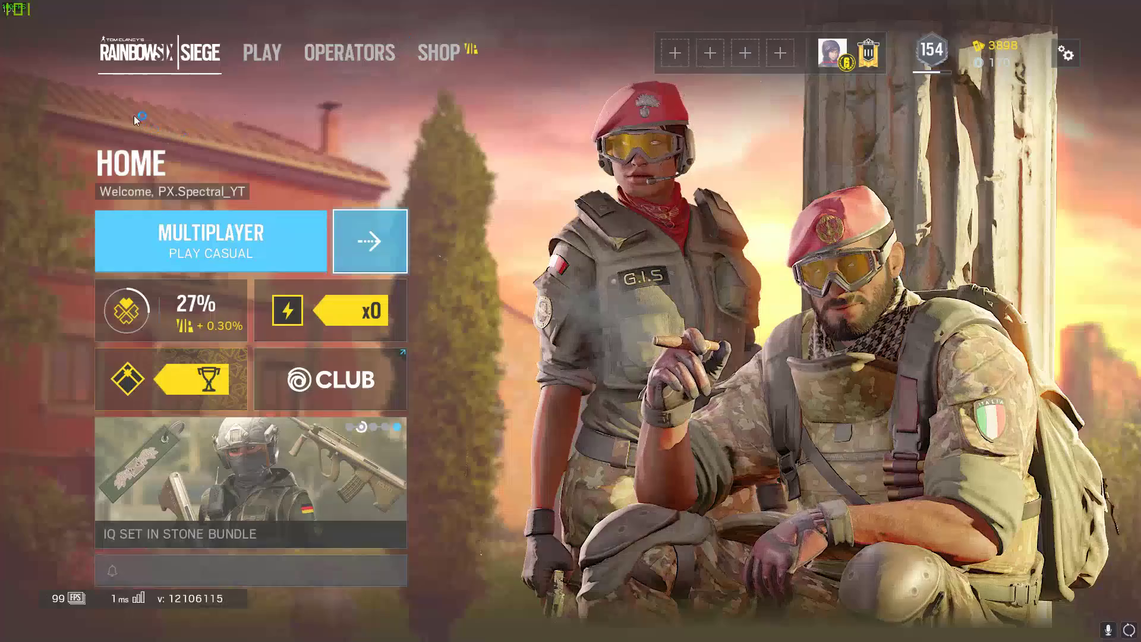
pyautogui.click(258, 52)
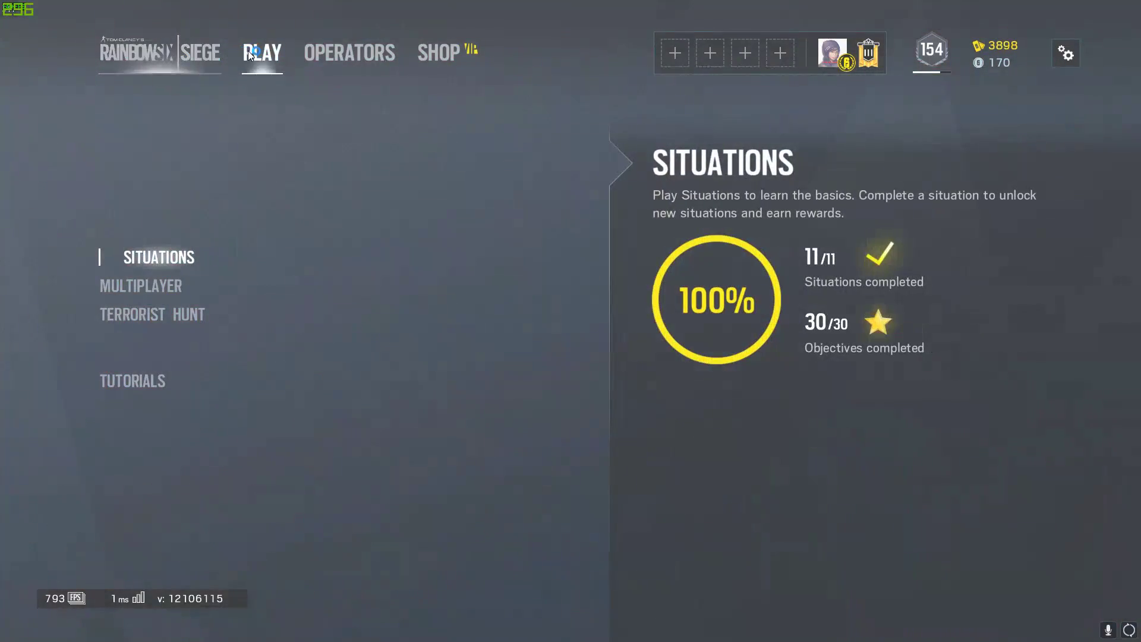
pyautogui.click(227, 55)
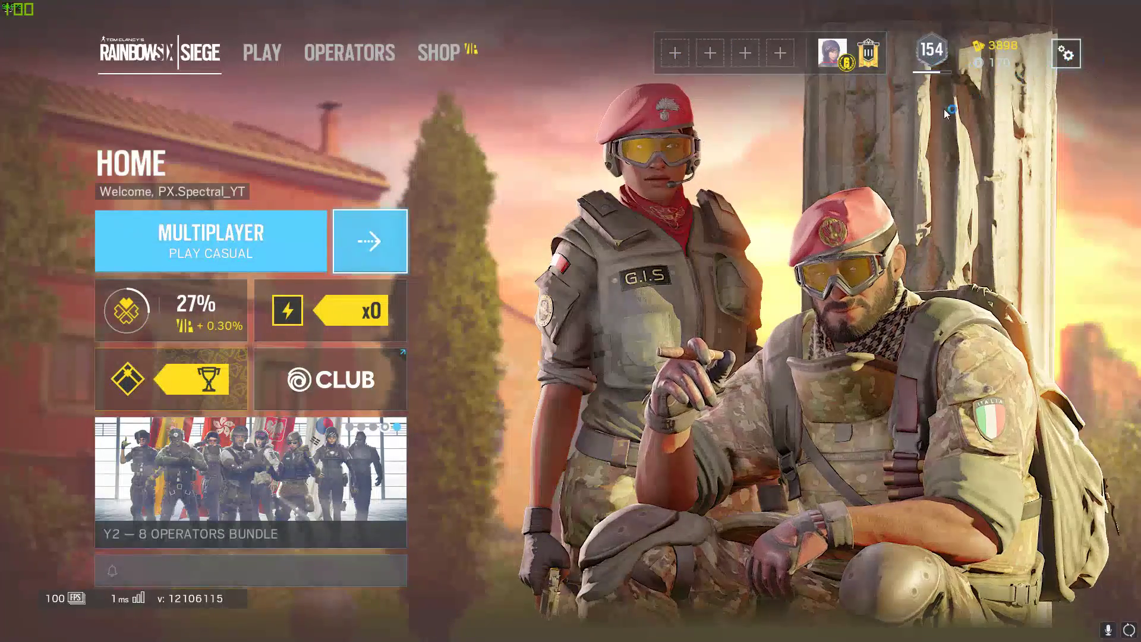
# Open the gear settings menu, cancelling one quit prompt, leaving Quit to Desktop available
pyautogui.click(1065, 54)
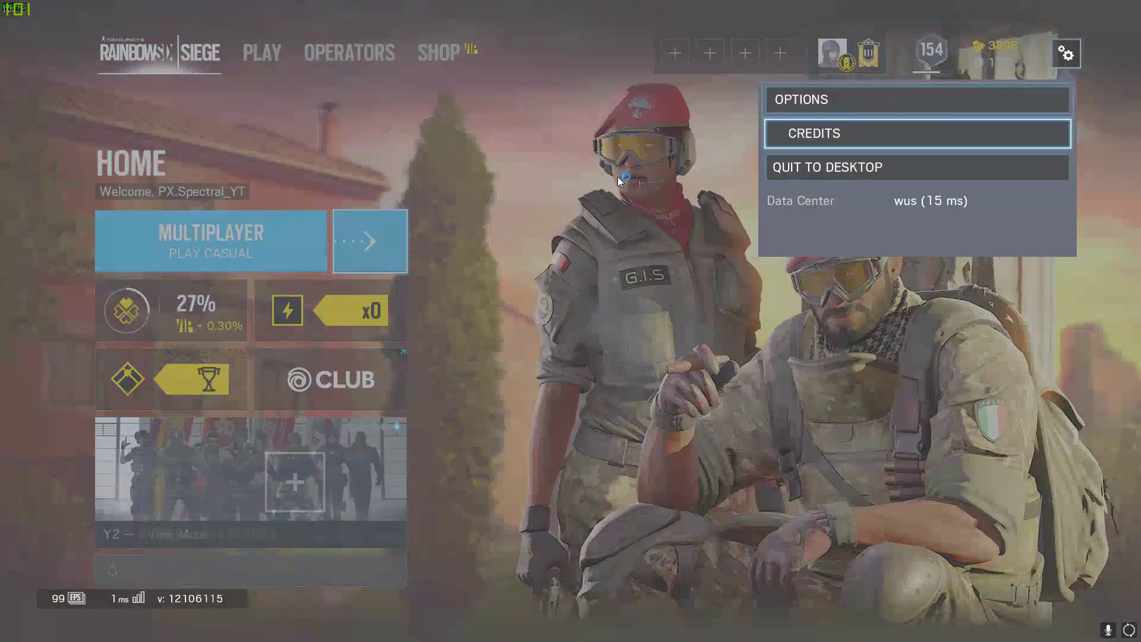
pyautogui.click(1000, 59)
pyautogui.click(1059, 52)
pyautogui.click(619, 212)
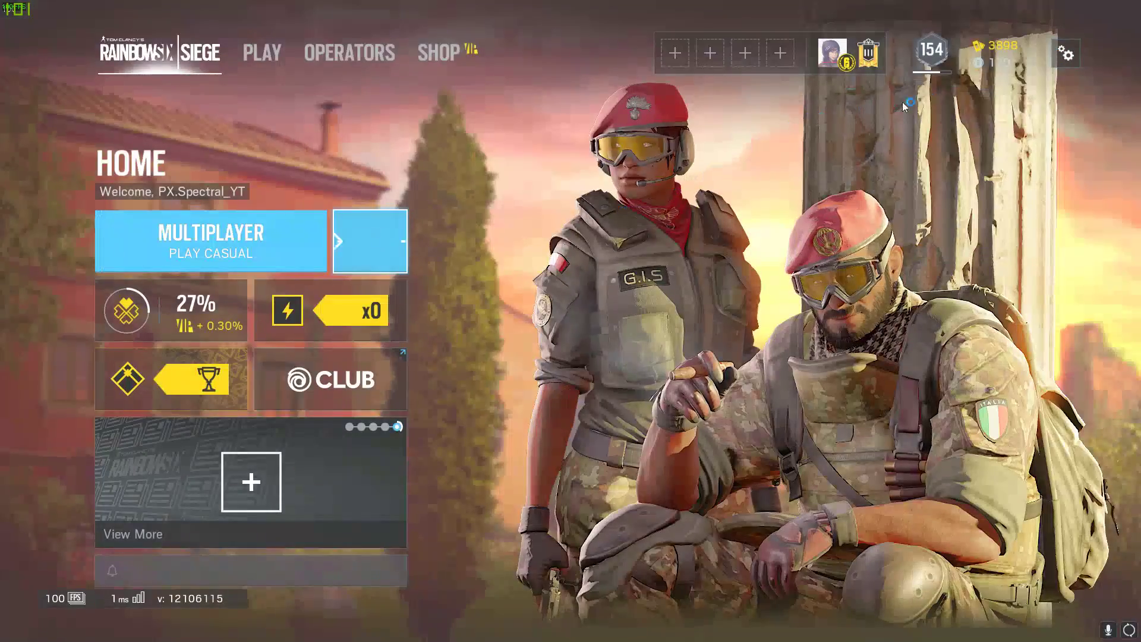
pyautogui.press('Escape')
pyautogui.click(1022, 53)
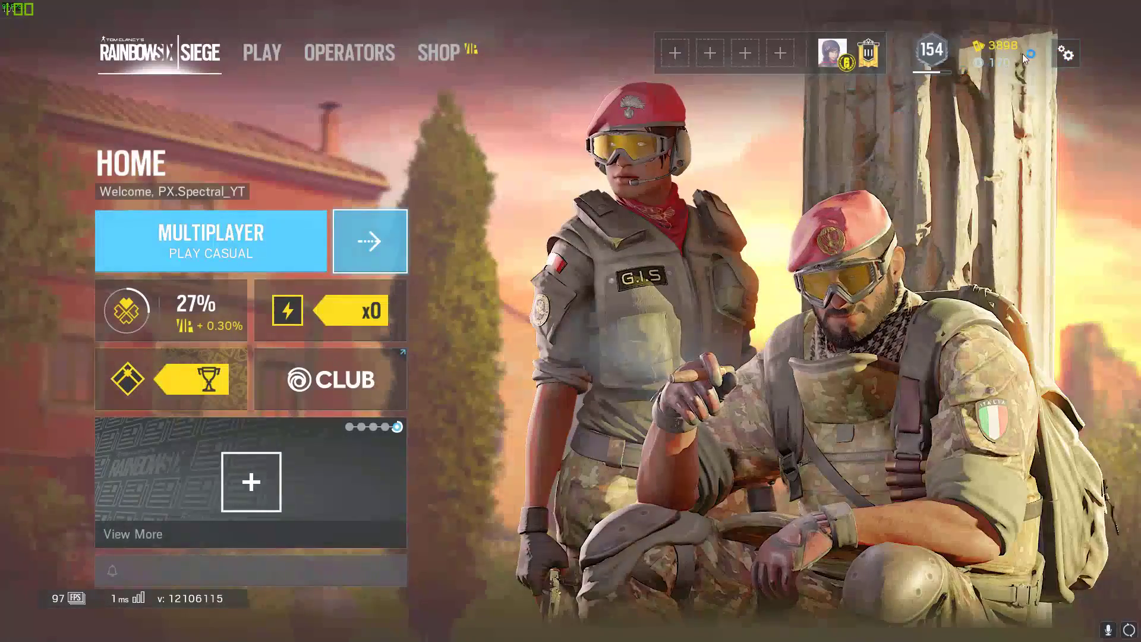
pyautogui.click(1061, 57)
pyautogui.press('Return')
pyautogui.press('Escape')
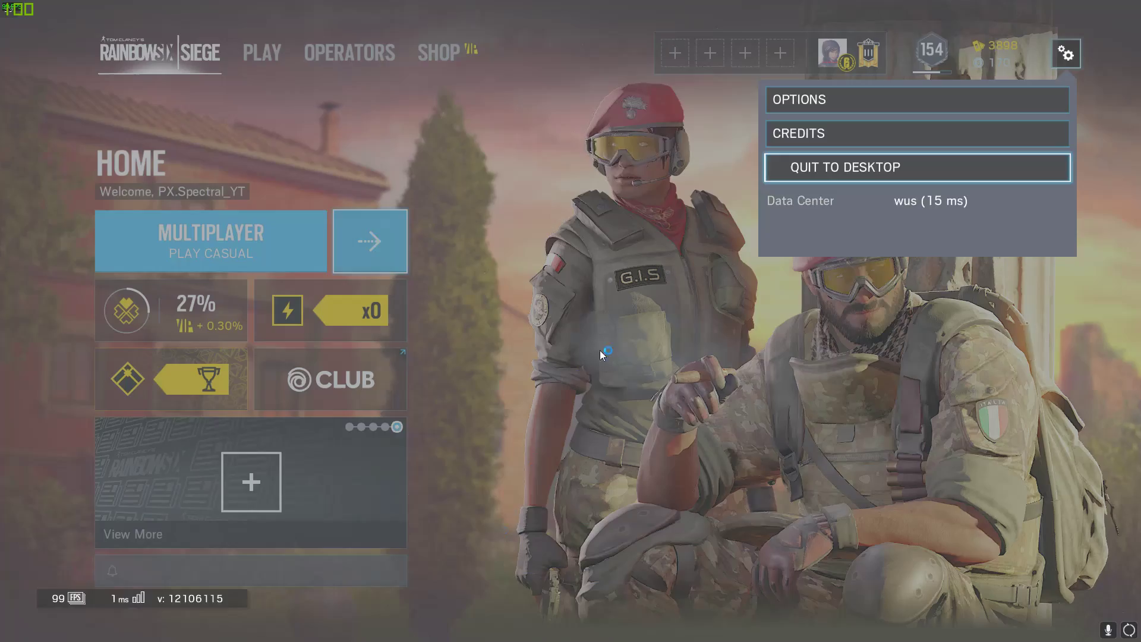
pyautogui.press('Escape')
pyautogui.click(1064, 54)
pyautogui.press('Escape')
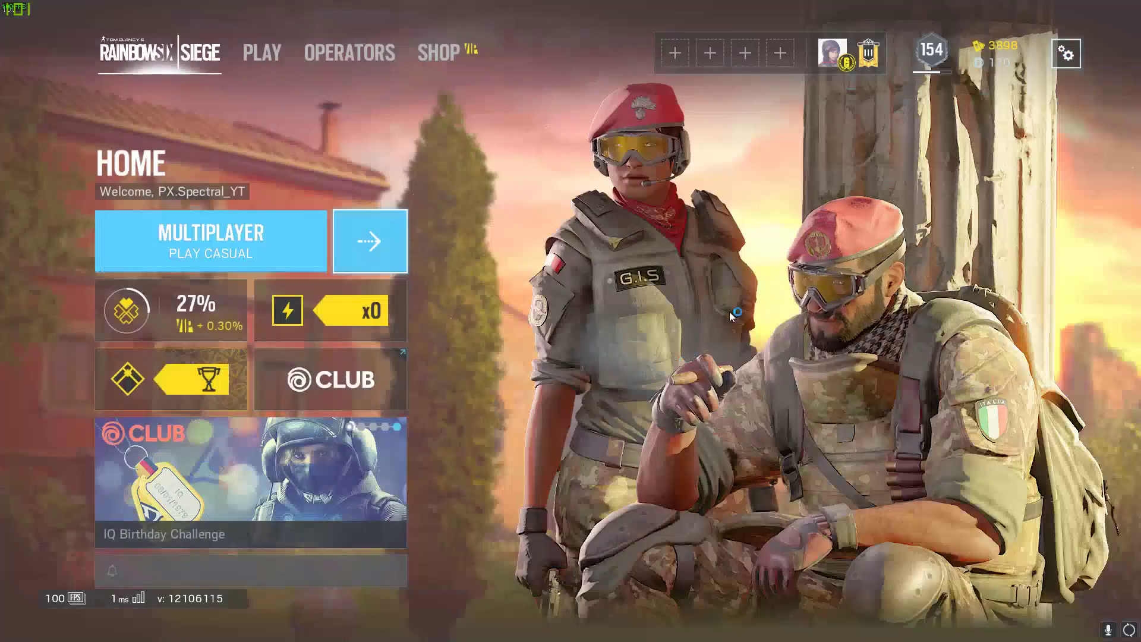
pyautogui.click(1070, 50)
pyautogui.click(646, 178)
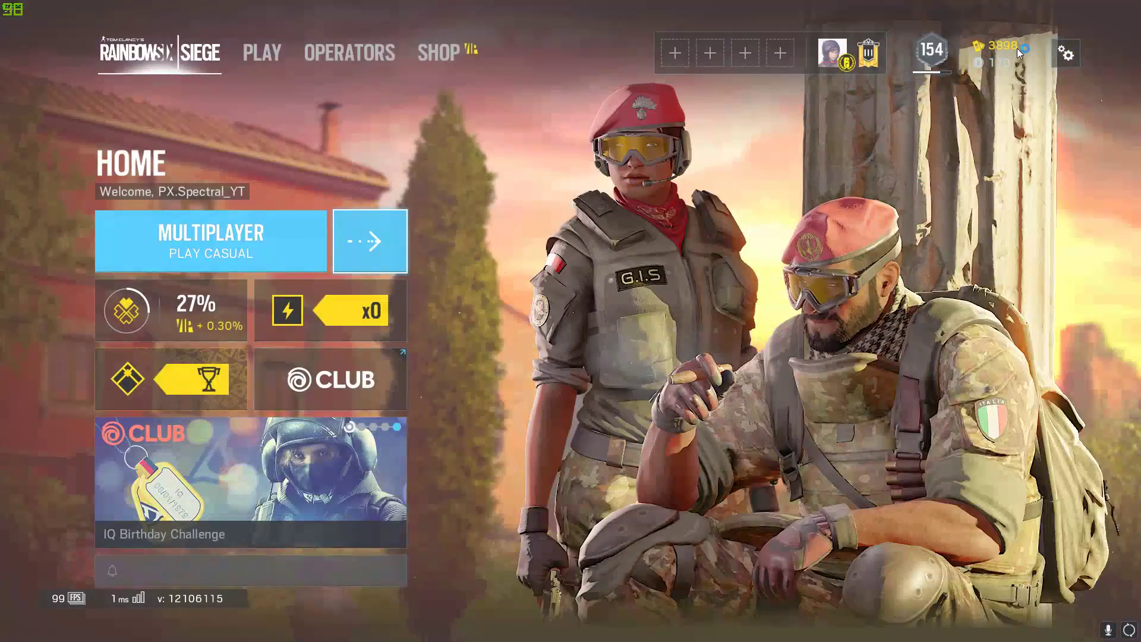
pyautogui.click(1064, 52)
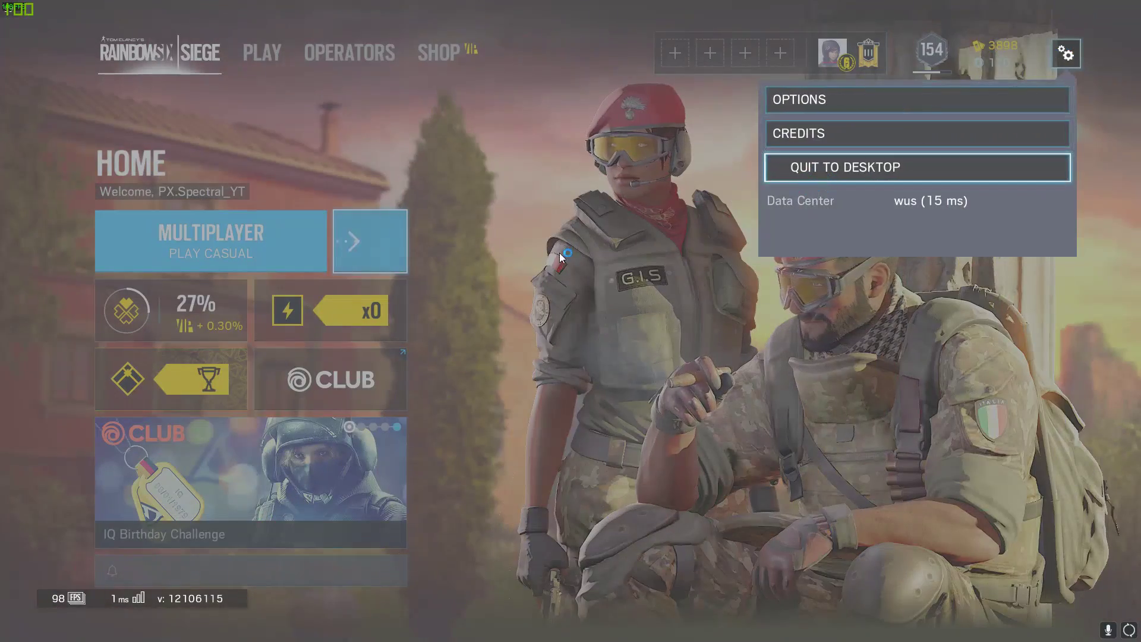